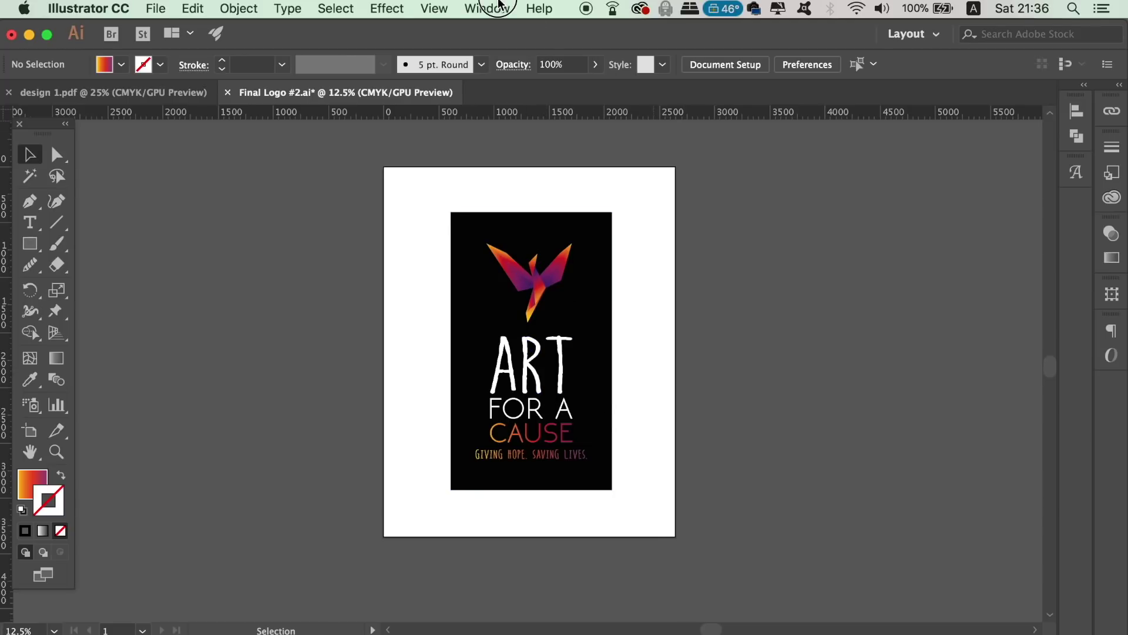
Show the document's layers and rename the misspelled "loer right wing" path in Layer 1 as "lower right wing"
click(498, 7)
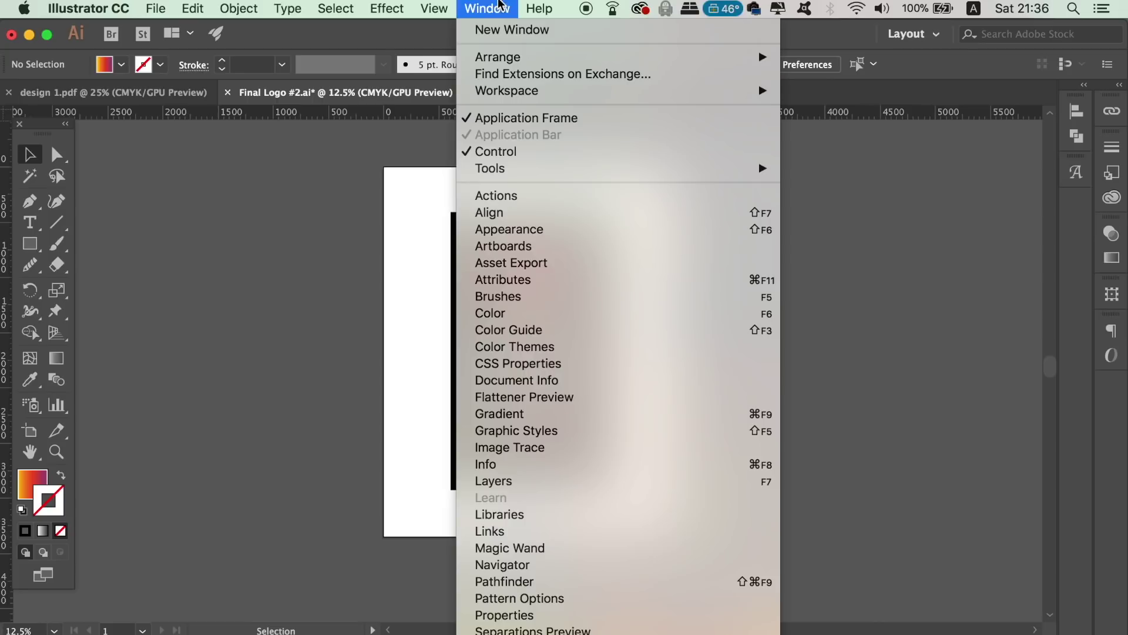
click(570, 487)
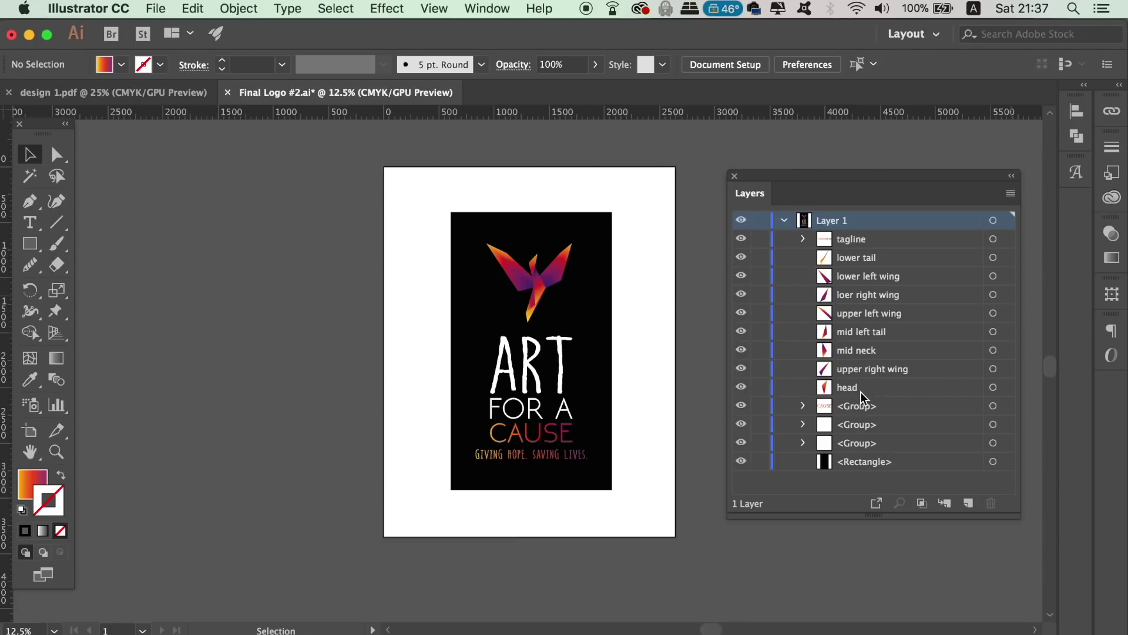
click(858, 296)
double_click(860, 296)
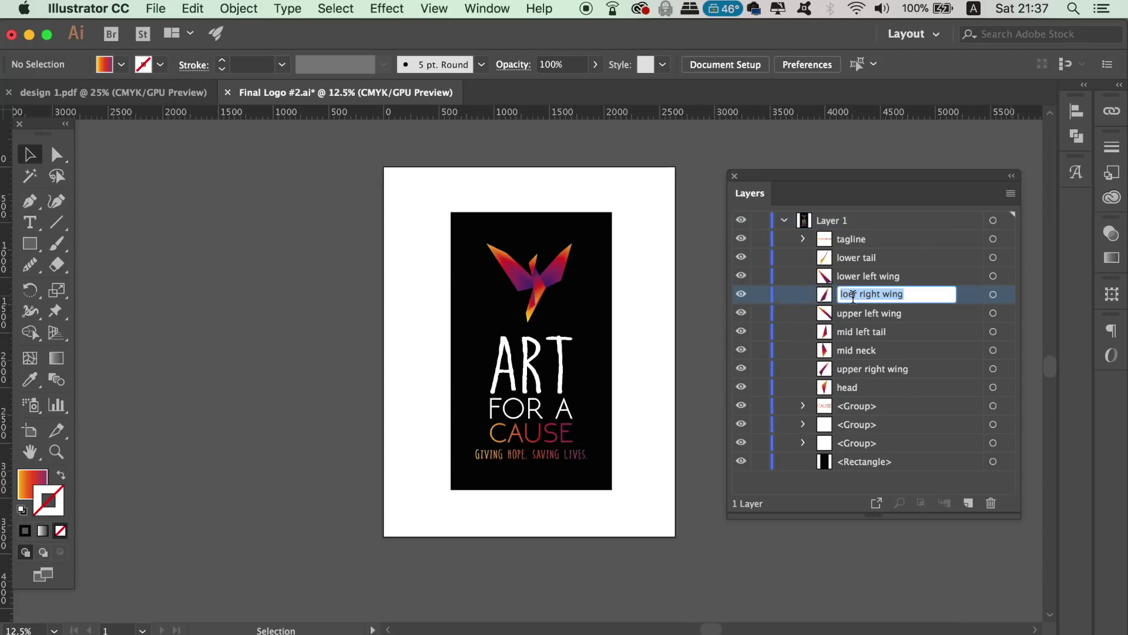
click(849, 294)
text(w)
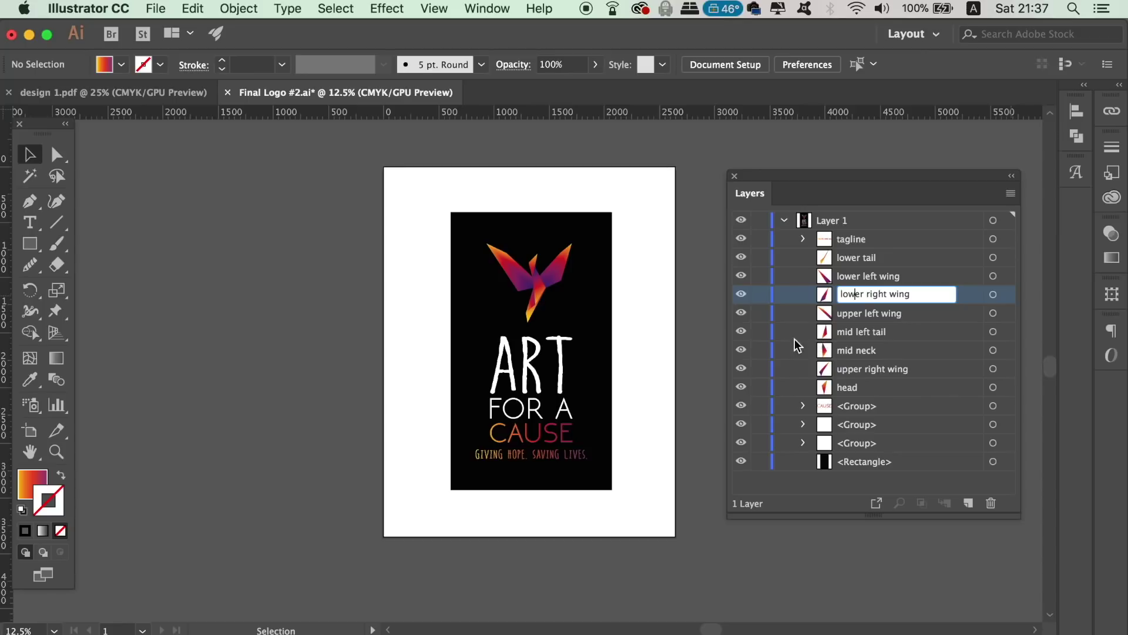
key(Return)
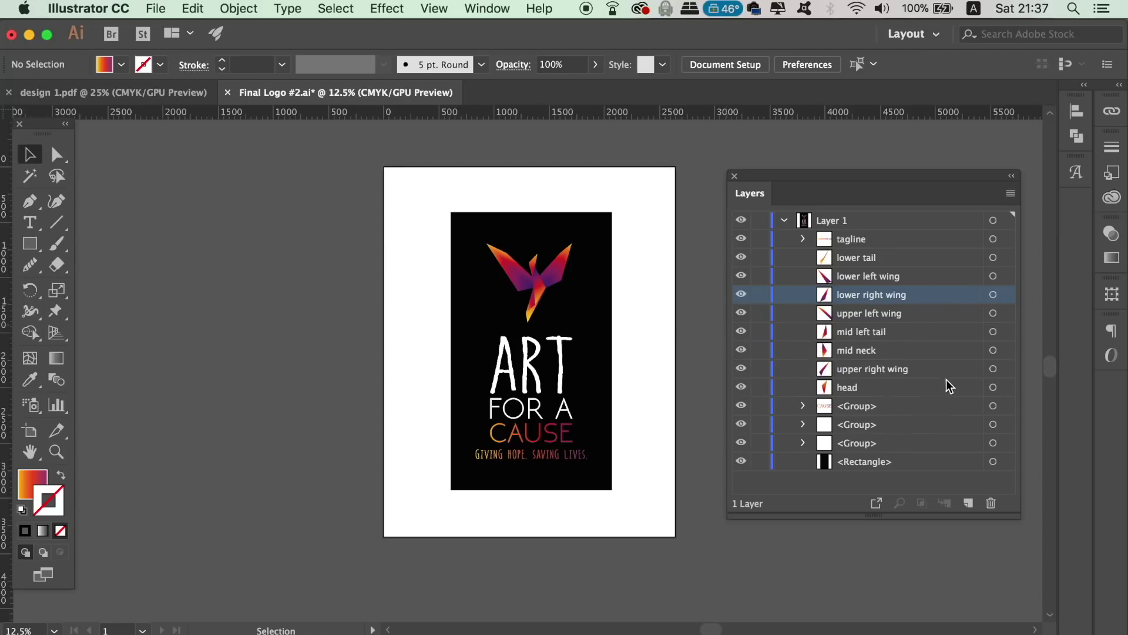
Target the lower right wing, lower left wing and head paths in turn to locate them in the logo, and clear the selection
click(993, 294)
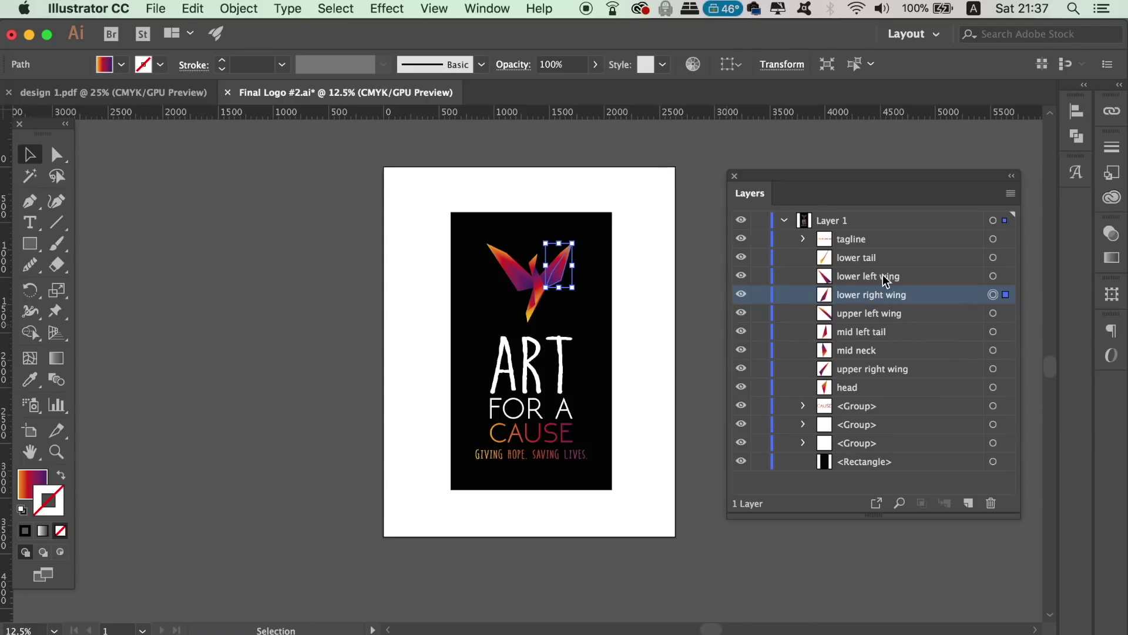
click(998, 277)
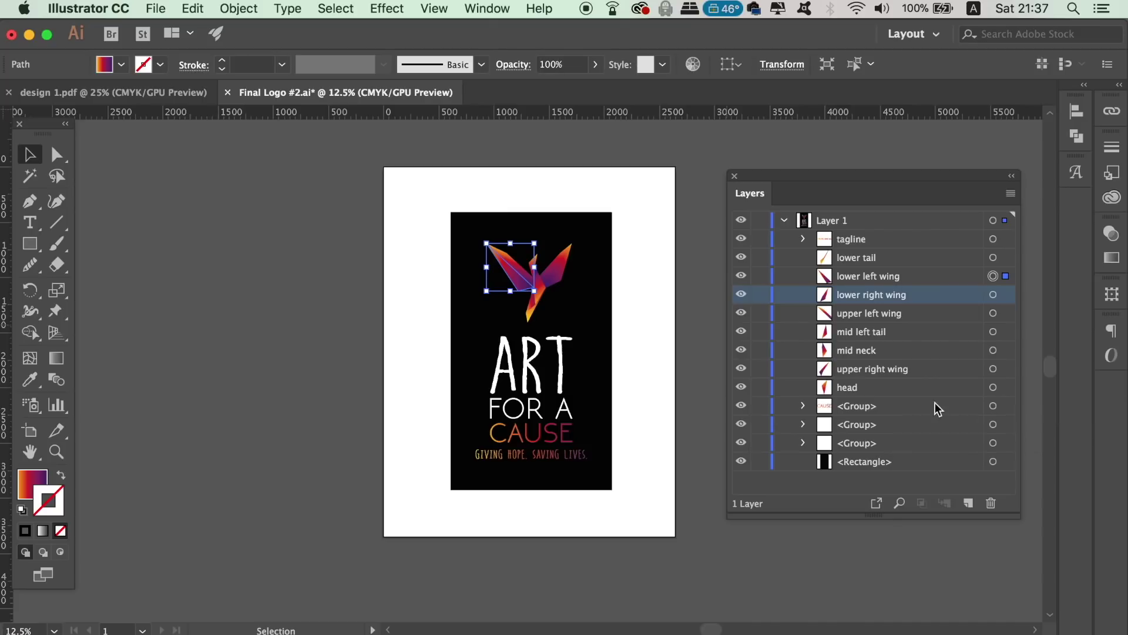
click(993, 387)
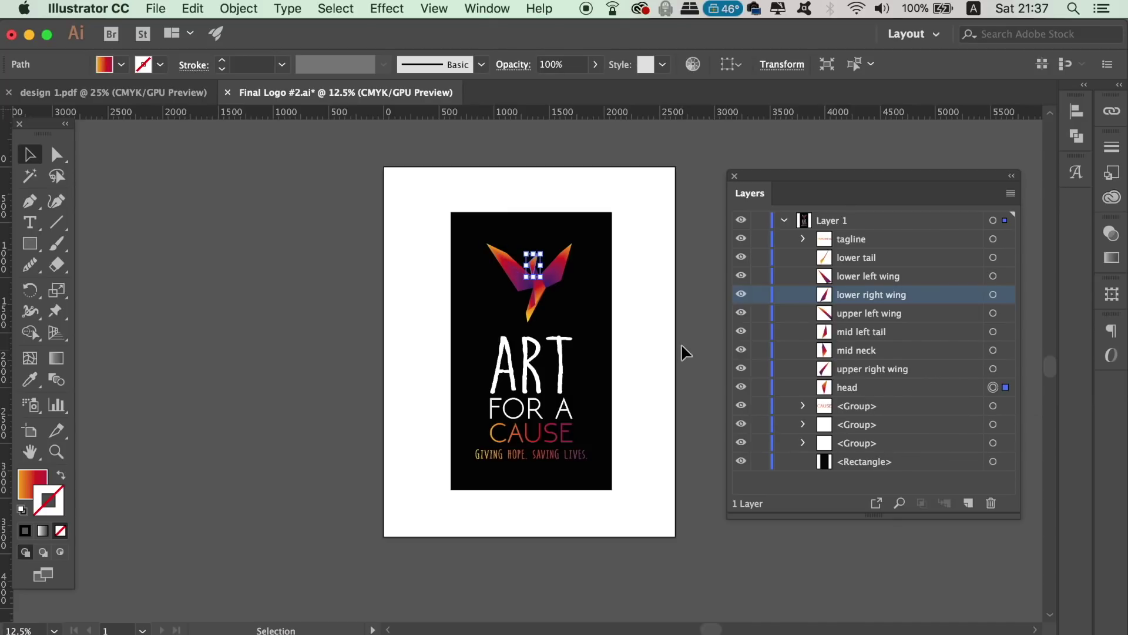
click(700, 334)
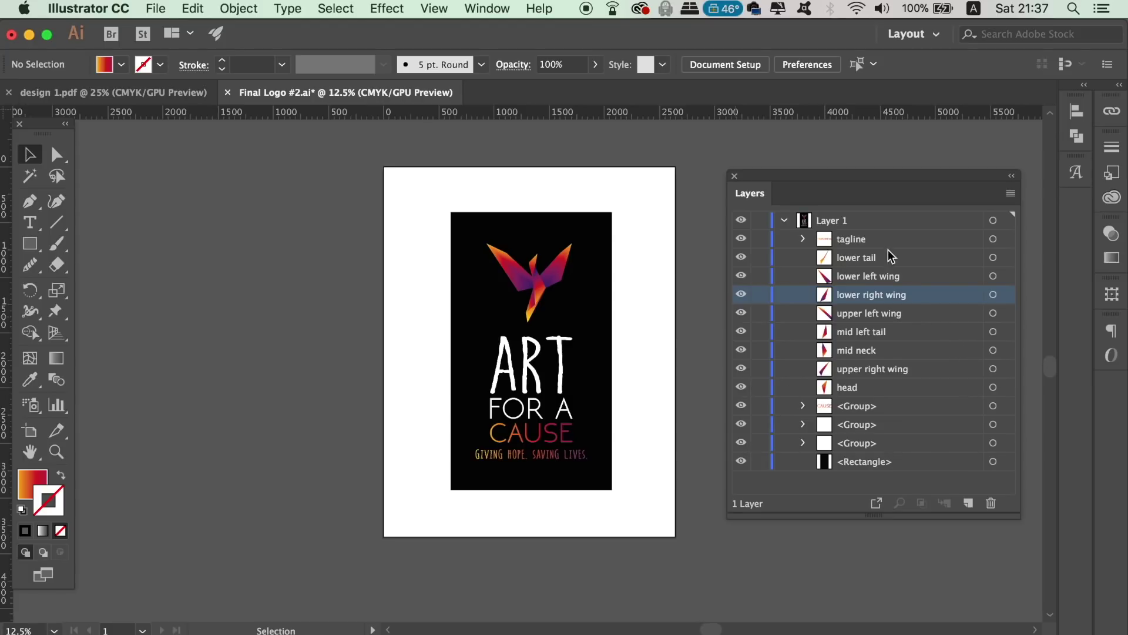
Collapse and expand the contents of Layer 1, leaving them collapsed, and open the layer options
click(785, 221)
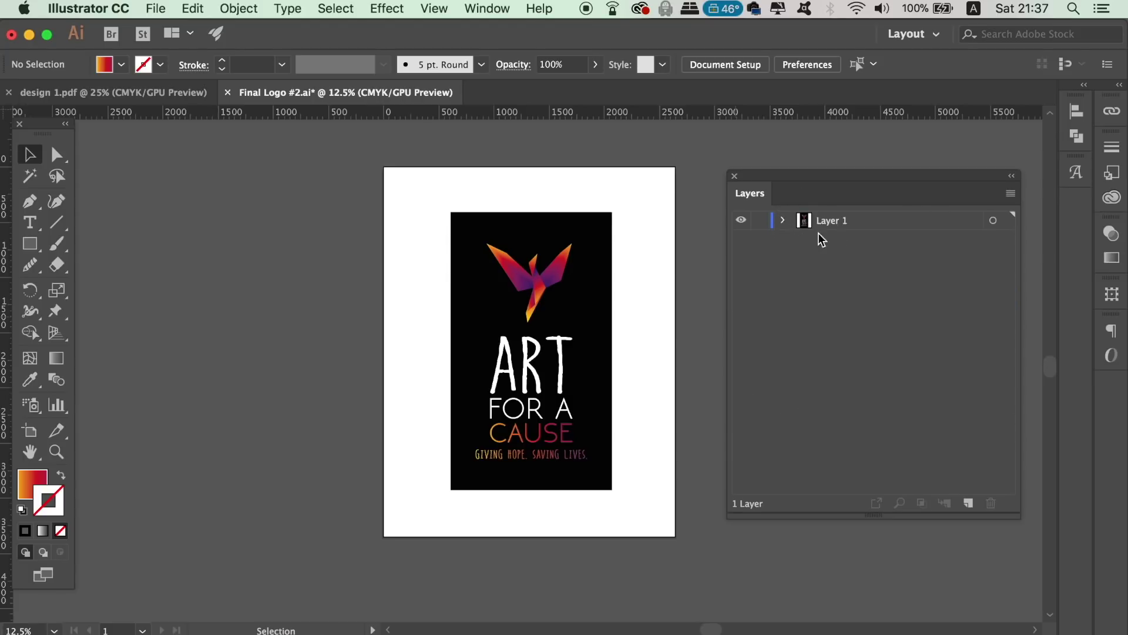
click(785, 222)
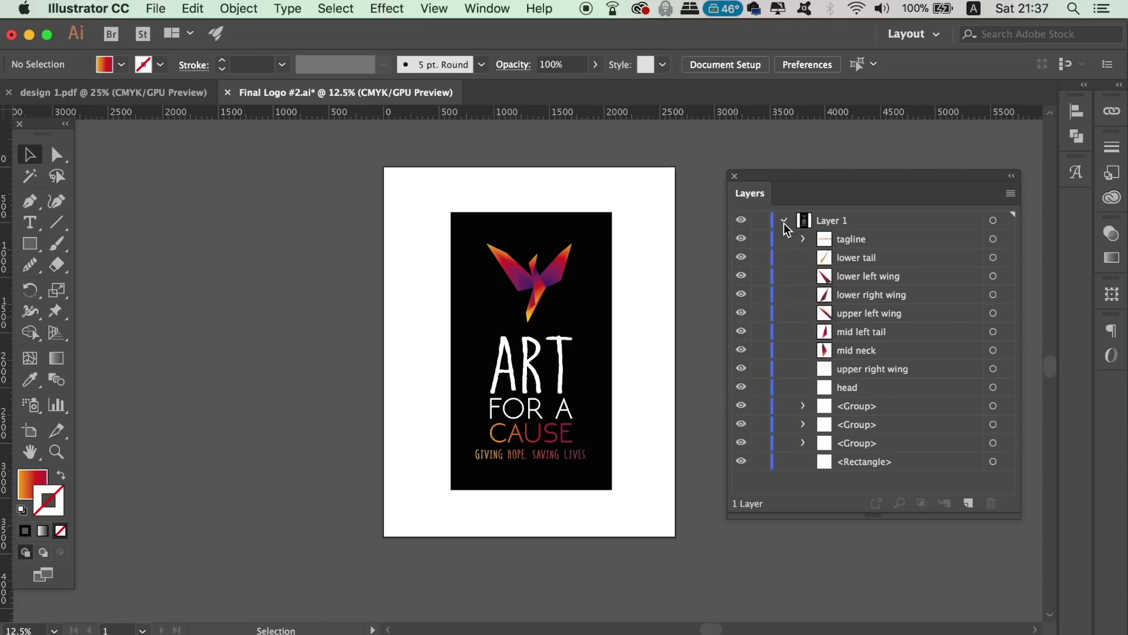
click(786, 221)
click(1011, 195)
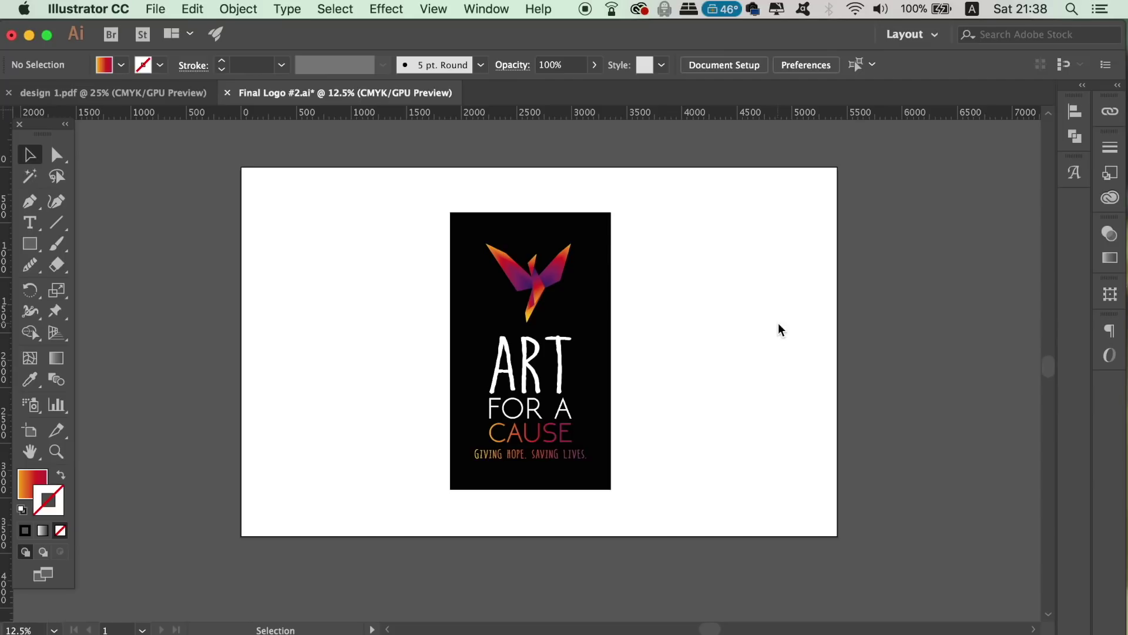
Set up the Pen tool with no fill and a solid black stroke
key(p)
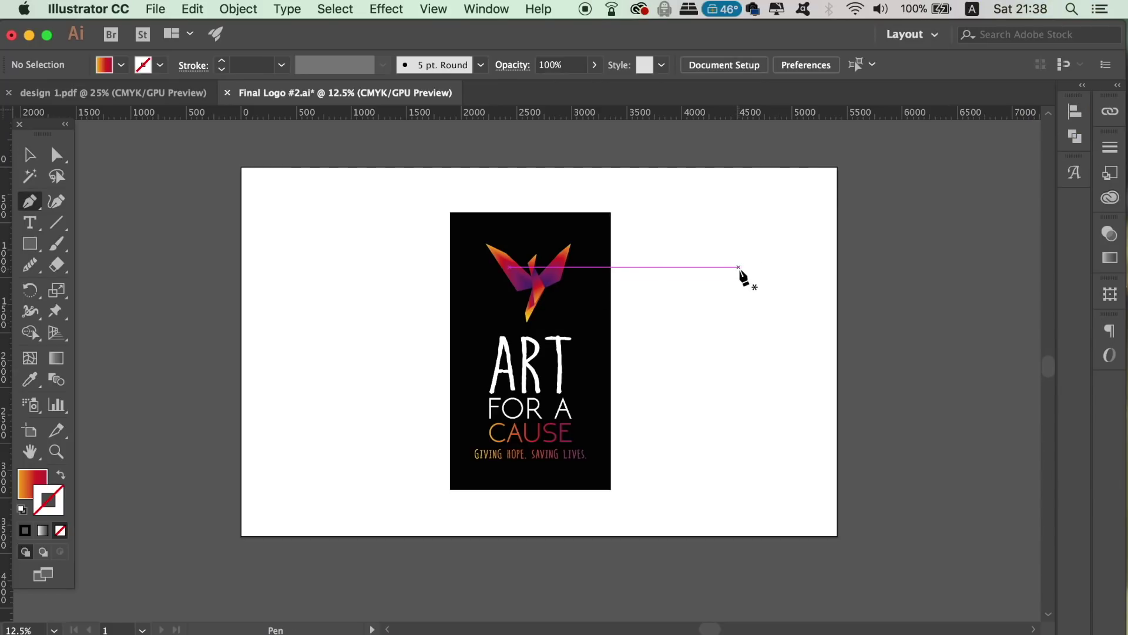
key(x)
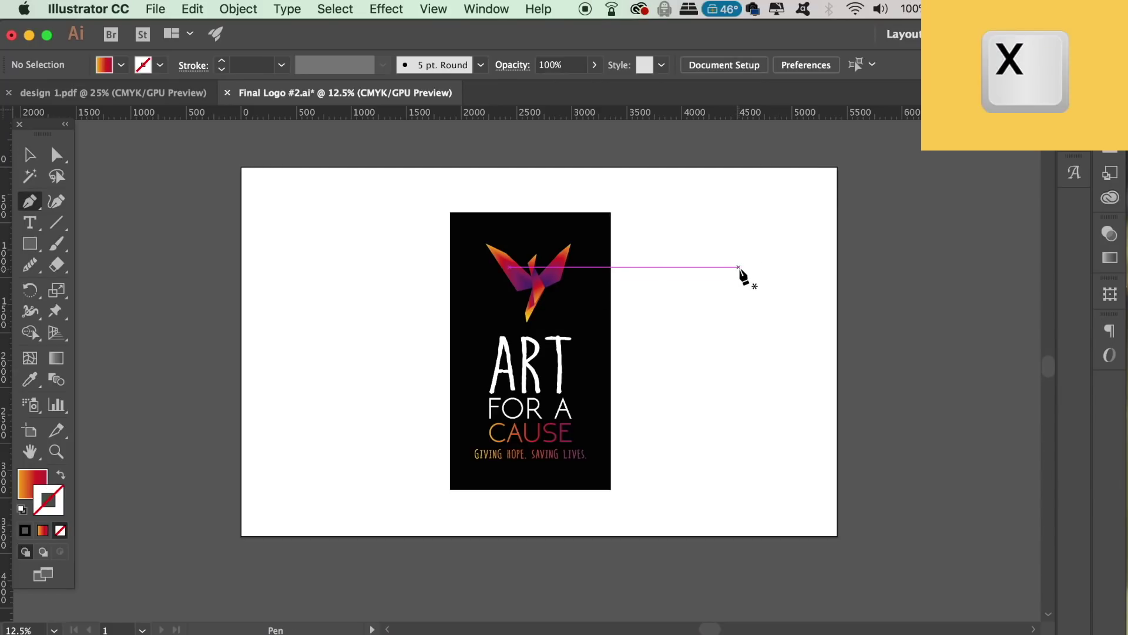
key(x)
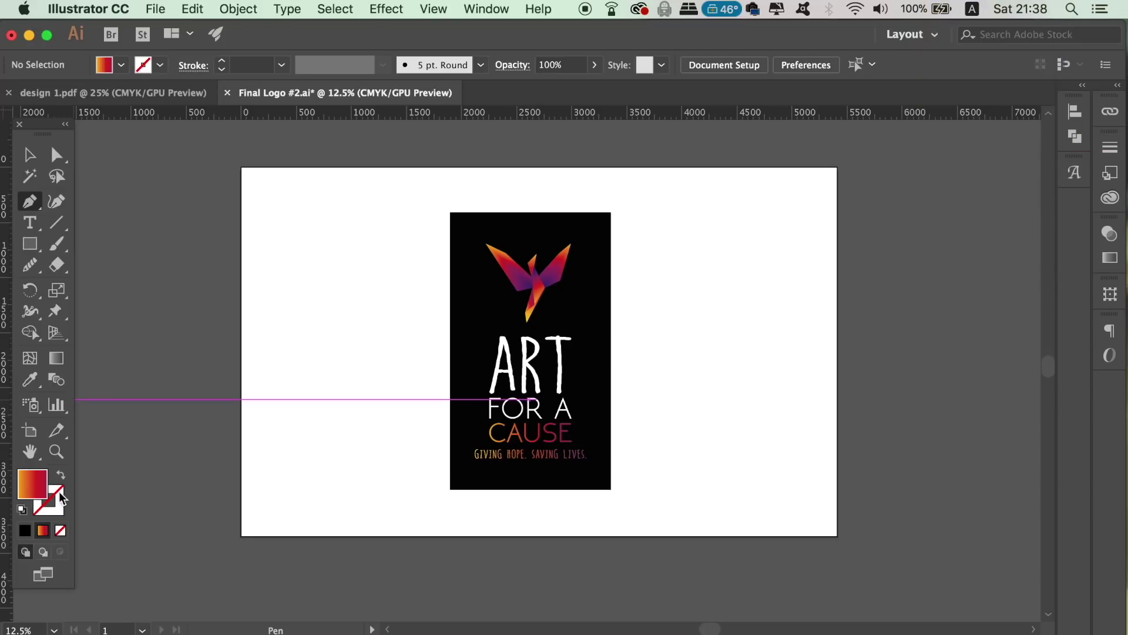
click(25, 530)
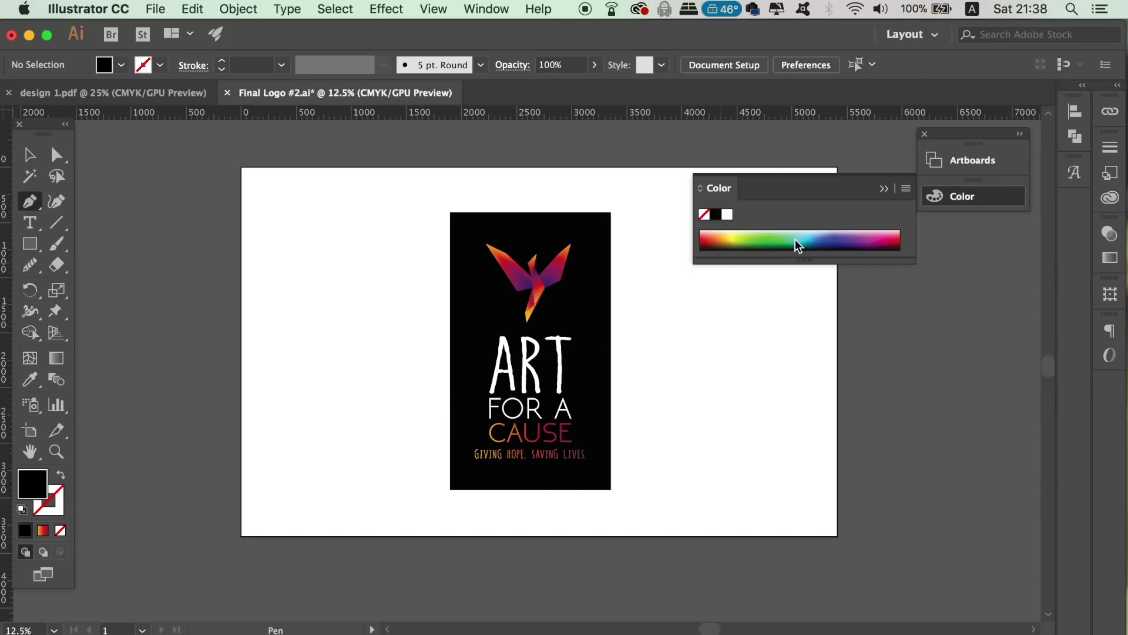
click(883, 188)
key(shift+x)
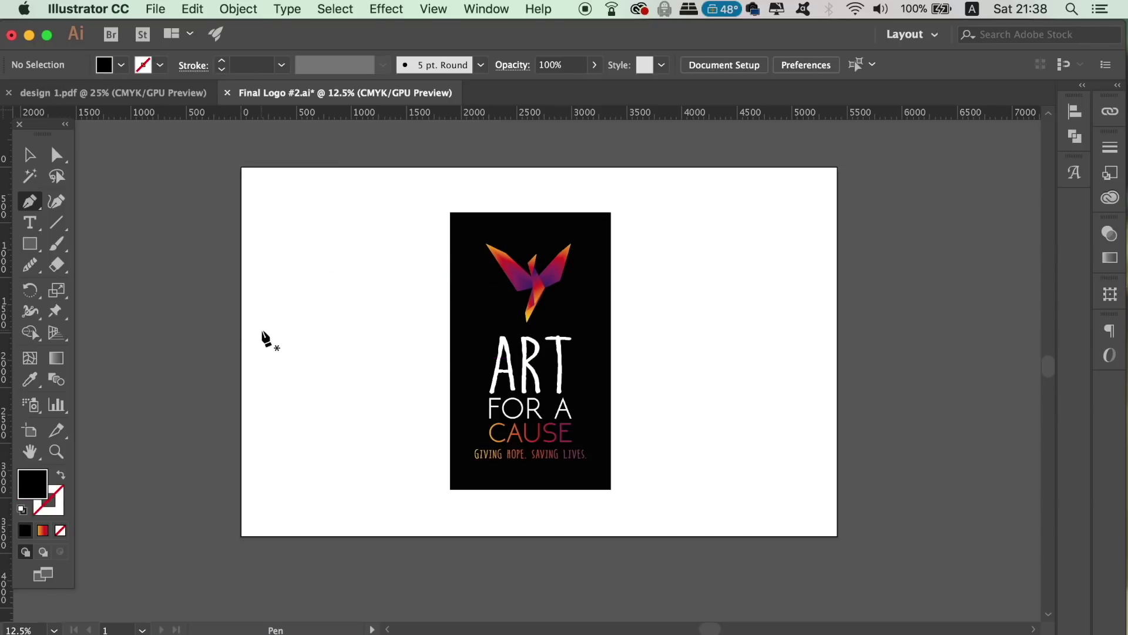
key(shift+x)
Draw a closed triangle to the left of the logo and move its left corner to about X 283 px, Y 532 px
click(326, 512)
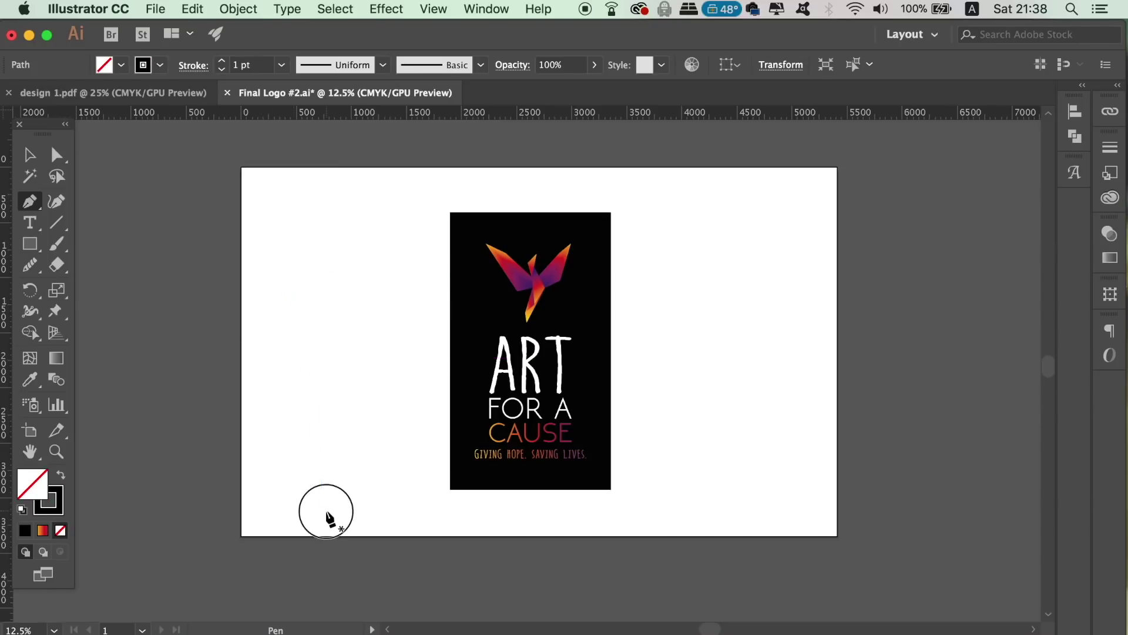
click(362, 226)
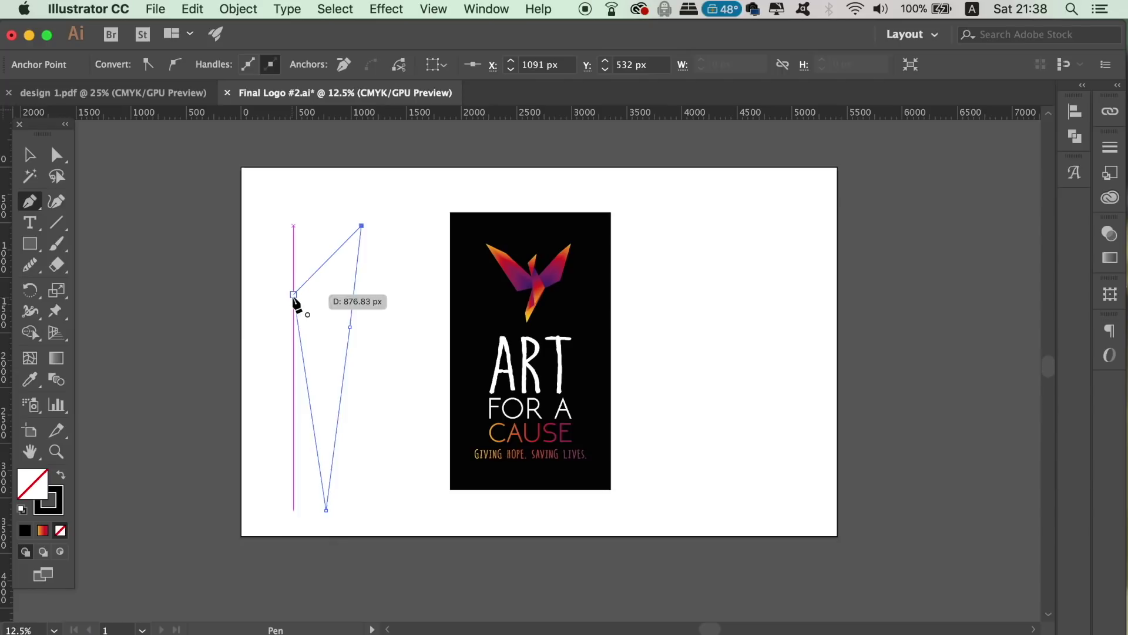
click(293, 295)
super+click(276, 396)
key(a)
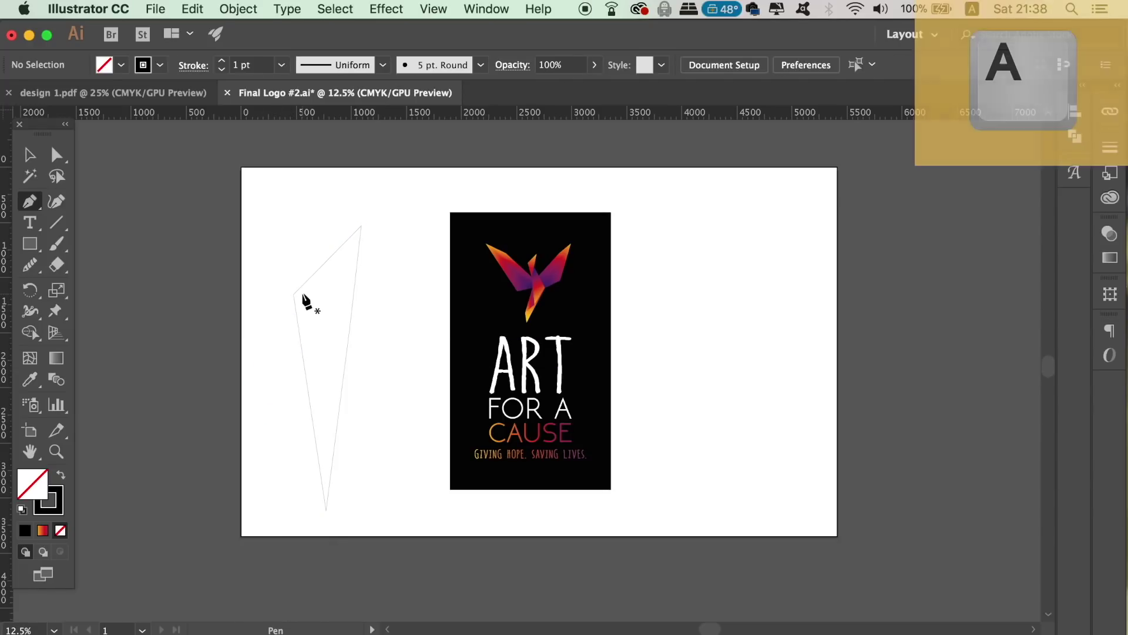
drag(295, 301, 274, 230)
Move the triangle to the right of the logo and swap its fill and stroke
key(v)
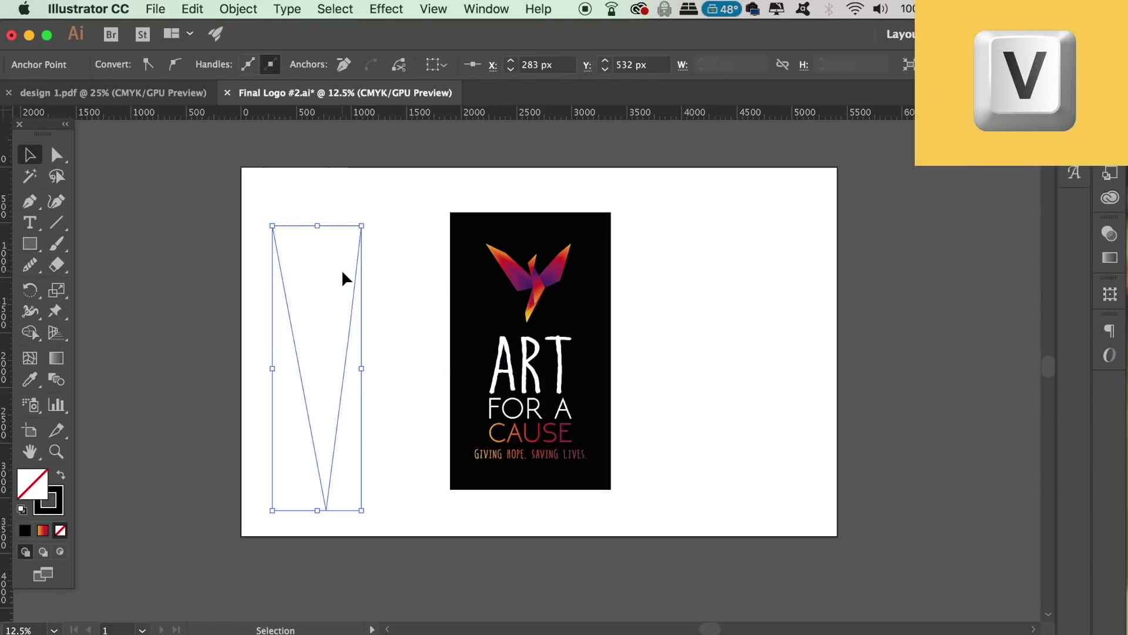
drag(299, 228, 751, 218)
key(shift+x)
click(886, 273)
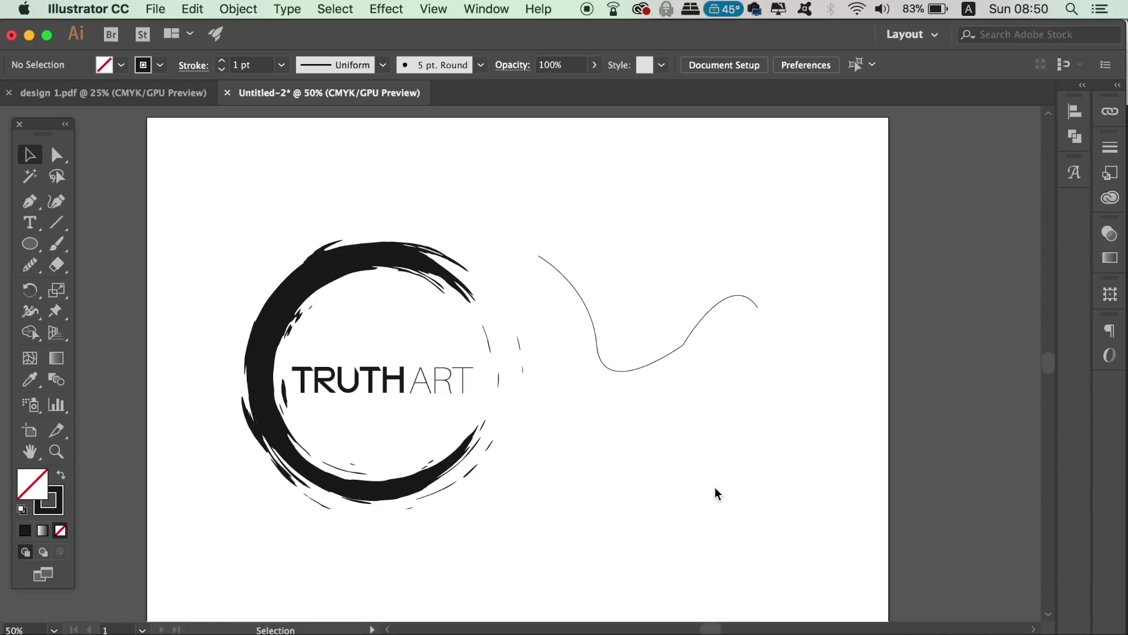
Smooth the wavy curve beside the Truth Art logo with two Smooth tool strokes along its length
key(super+equal)
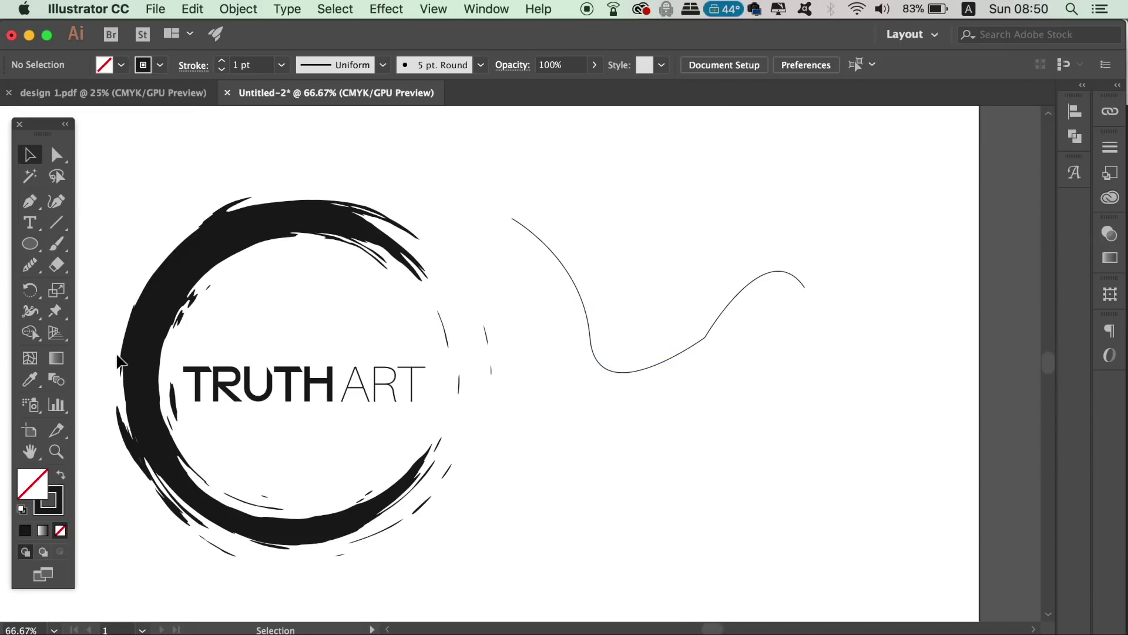
mouse_move(38, 264)
mouse_down()
mouse_move(141, 332)
mouse_move(141, 317)
mouse_up()
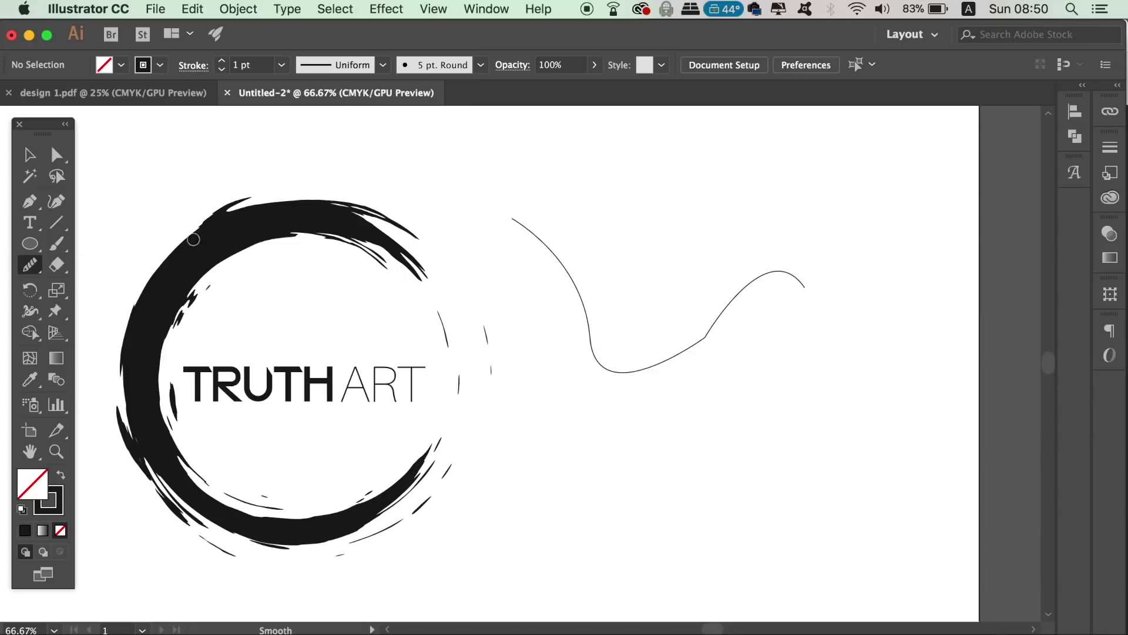
key(v)
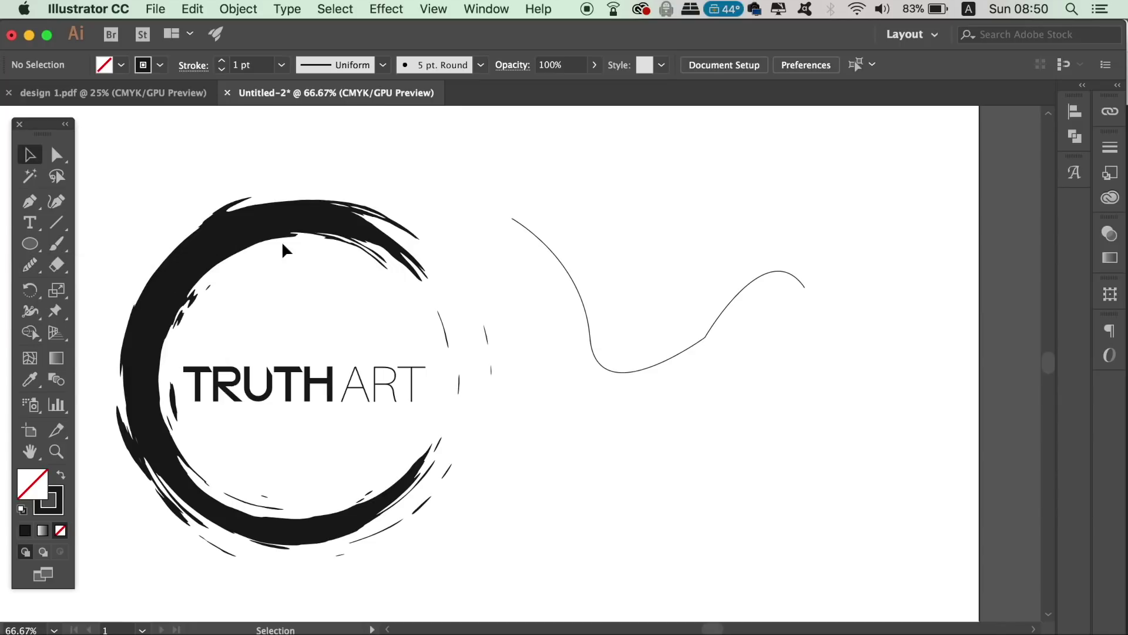
click(540, 238)
click(40, 267)
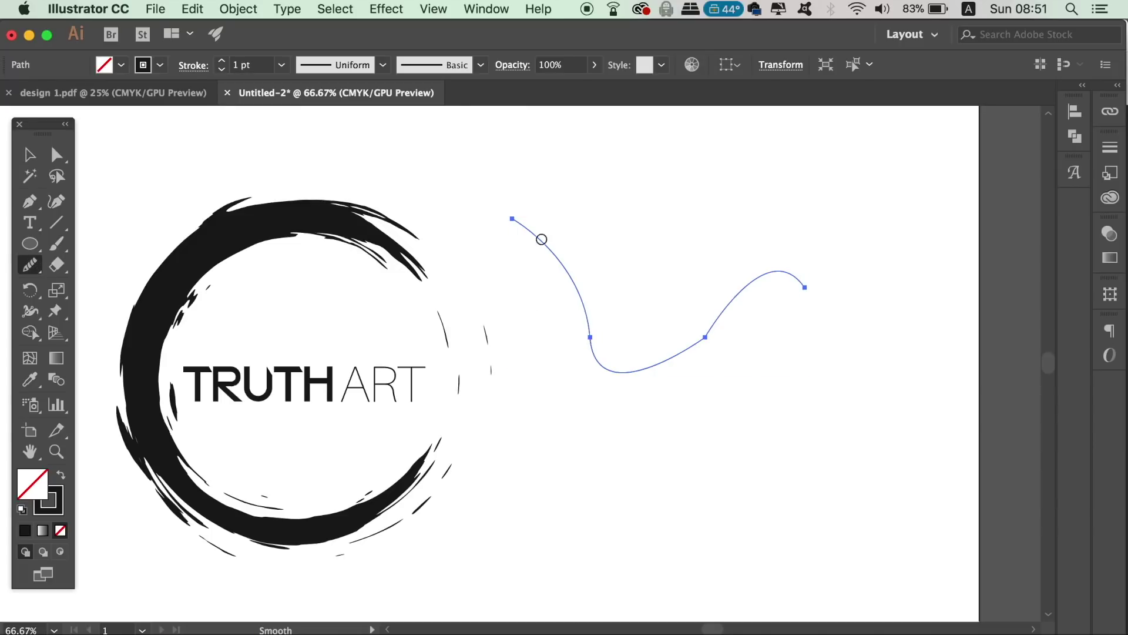
mouse_move(568, 280)
mouse_down()
mouse_move(600, 364)
mouse_move(616, 367)
mouse_move(676, 356)
mouse_move(751, 288)
mouse_move(680, 367)
mouse_move(635, 375)
mouse_move(758, 259)
mouse_up()
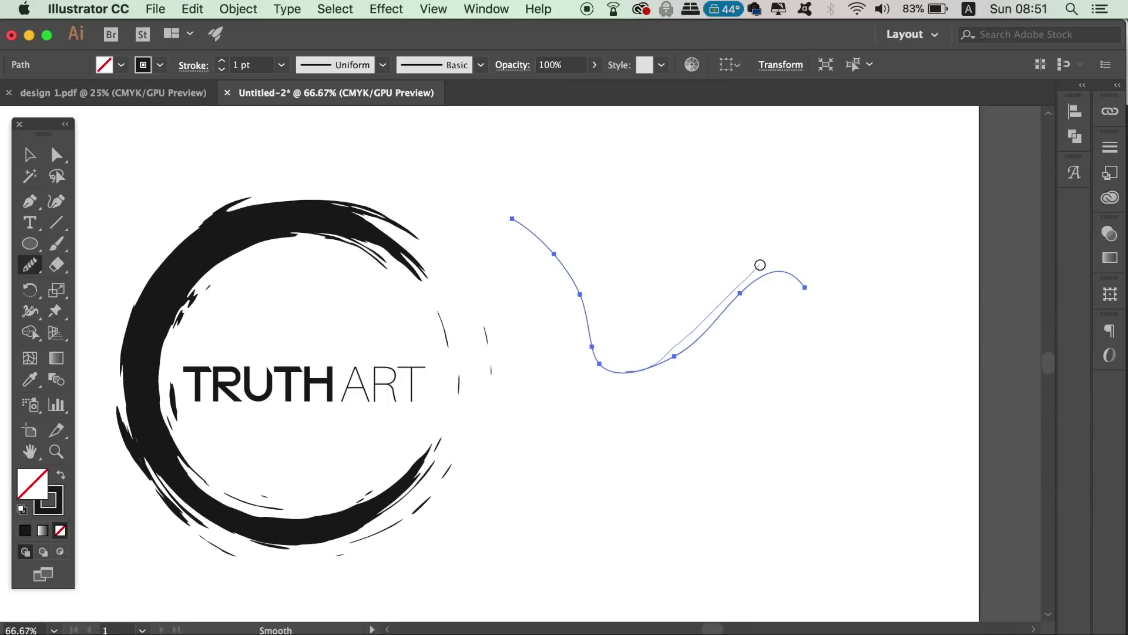
mouse_move(554, 250)
mouse_down()
mouse_move(609, 372)
mouse_move(629, 376)
mouse_move(726, 306)
mouse_up()
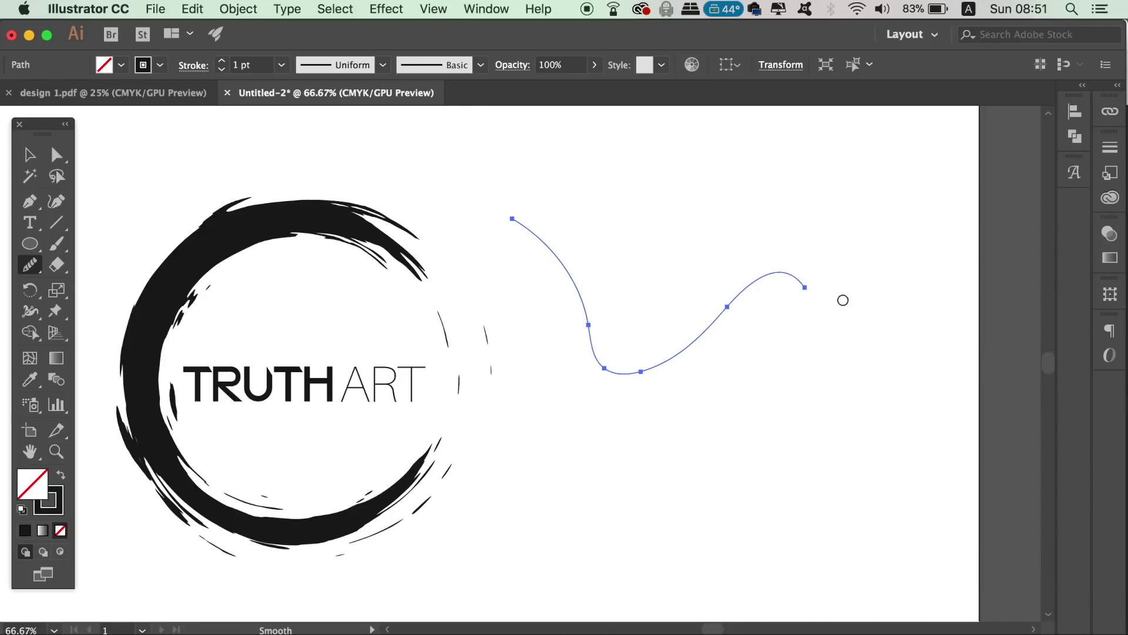
key(v)
click(616, 219)
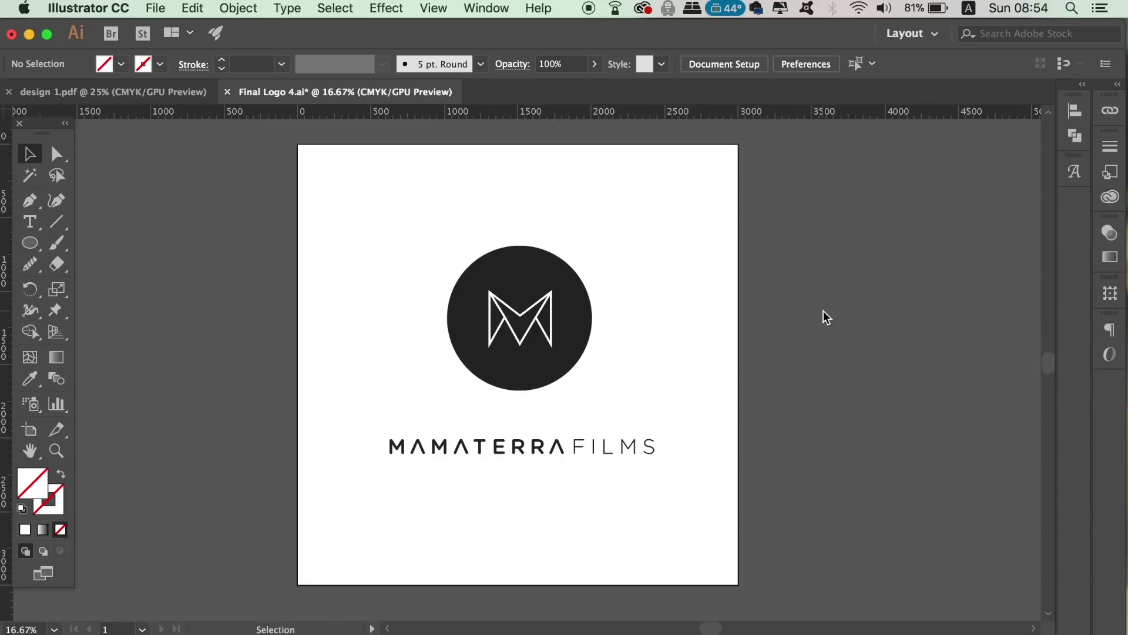
Place a vertical and a horizontal ruler guide above and left of the Mamaterra Films emblem, and delete them
key(super+r)
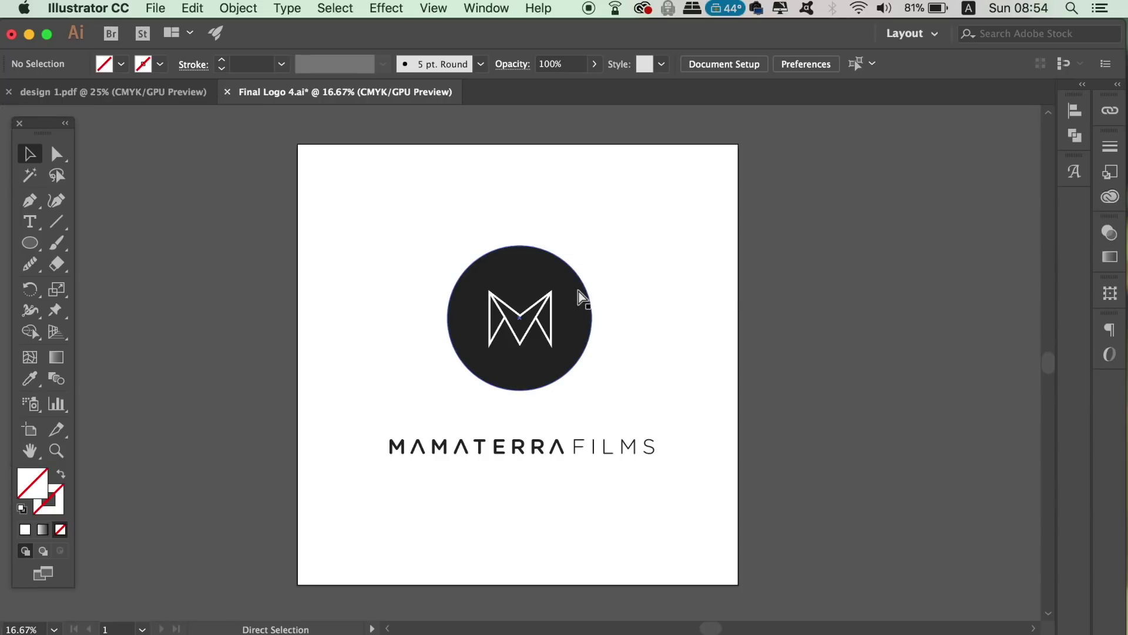
key(super+r)
drag(10, 261, 351, 304)
mouse_move(331, 116)
mouse_down()
mouse_move(329, 212)
mouse_move(373, 224)
mouse_up()
key(Delete)
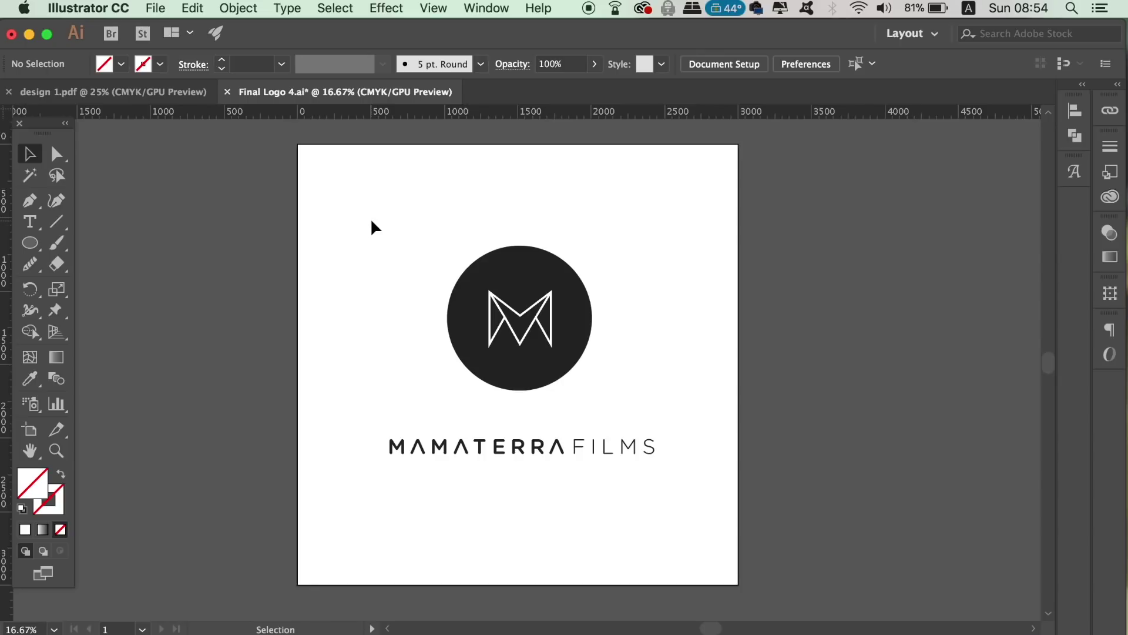
Show the document grid behind the Mamaterra Films logo
click(441, 7)
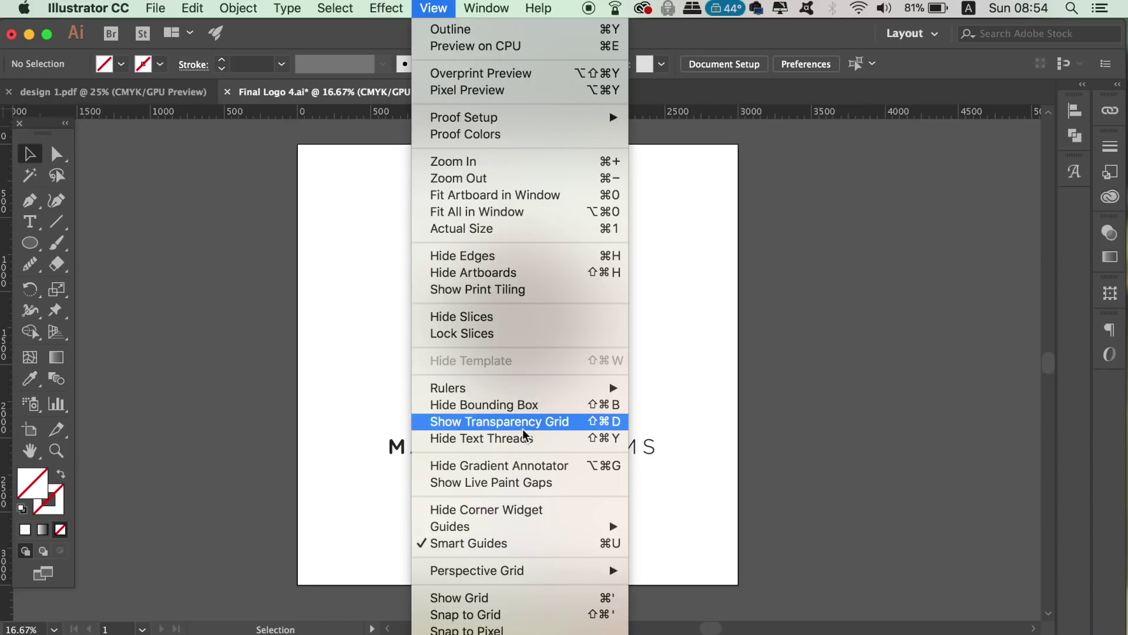
click(614, 610)
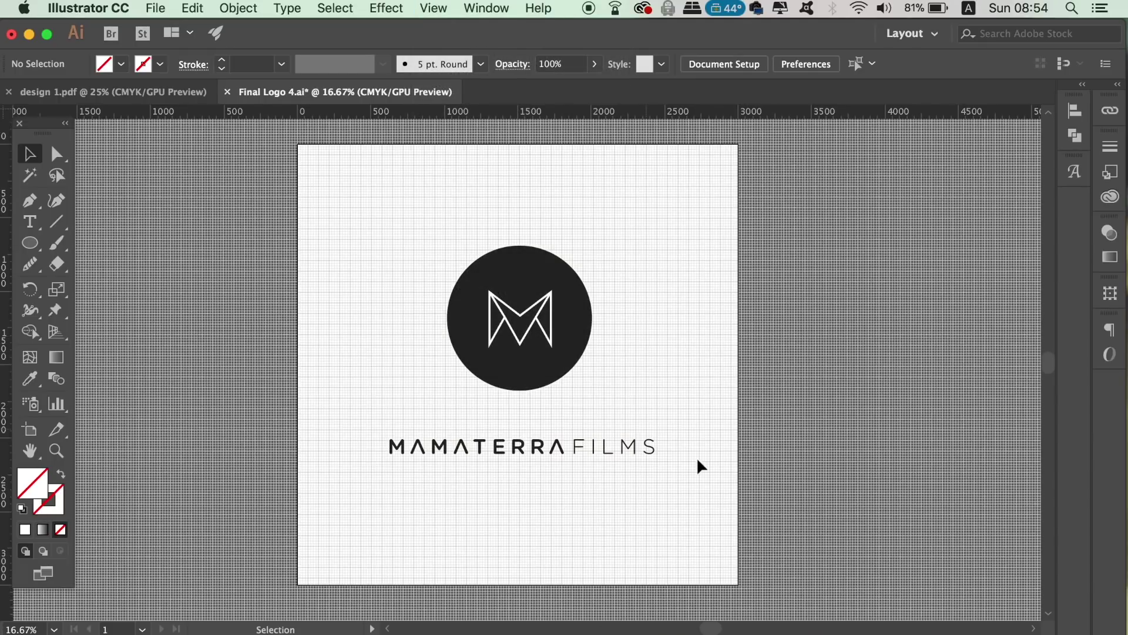
key(super+apostrophe)
key(super+apostrophe)
Select the black circle together with its M mark and nudge them six increments to the left
key(super+equal)
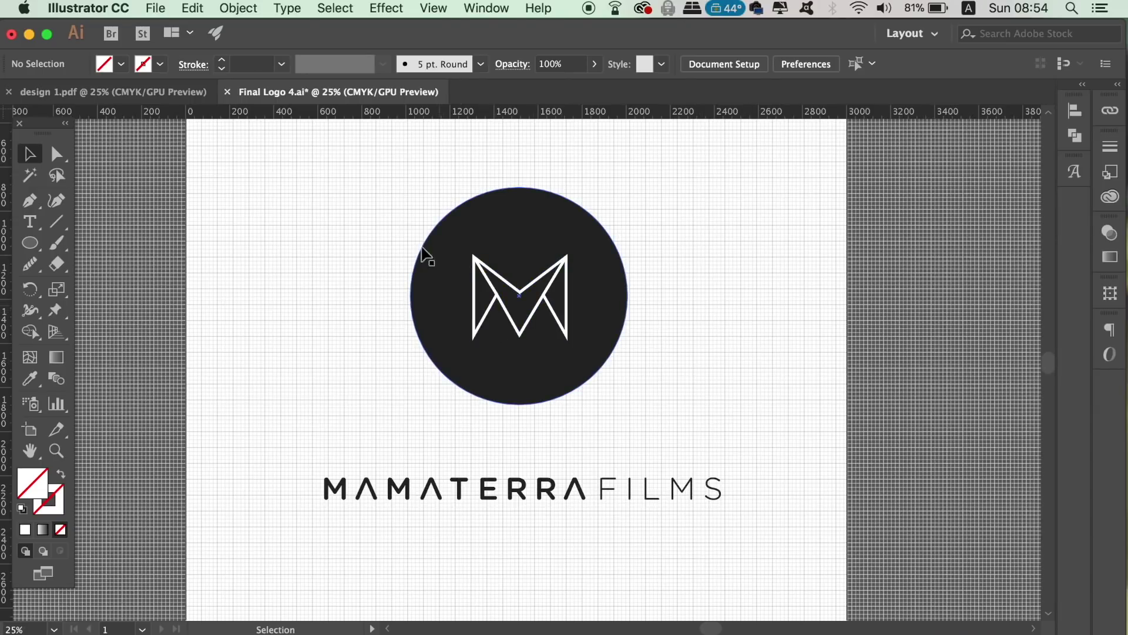
drag(398, 183, 680, 384)
key(Left)
key(Left)
key(Left)
key(Left)
key(Left)
key(Left)
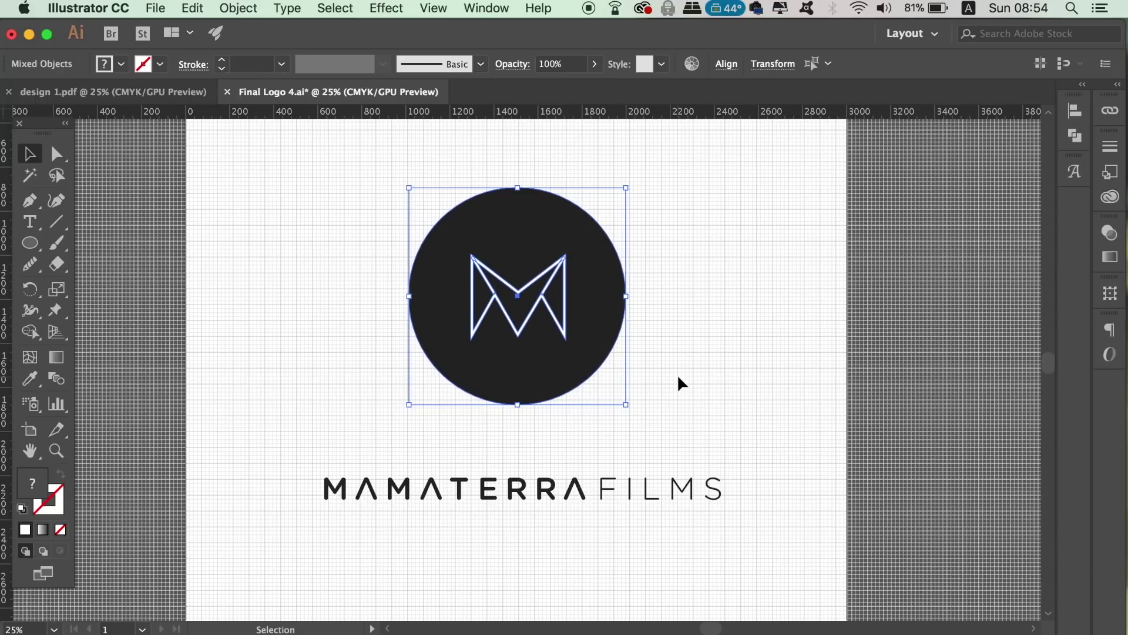
Nudge the circle with its M mark three increments left and enlarge it slightly and proportionally from the upper-right corner
key(Left)
key(Left)
key(Left)
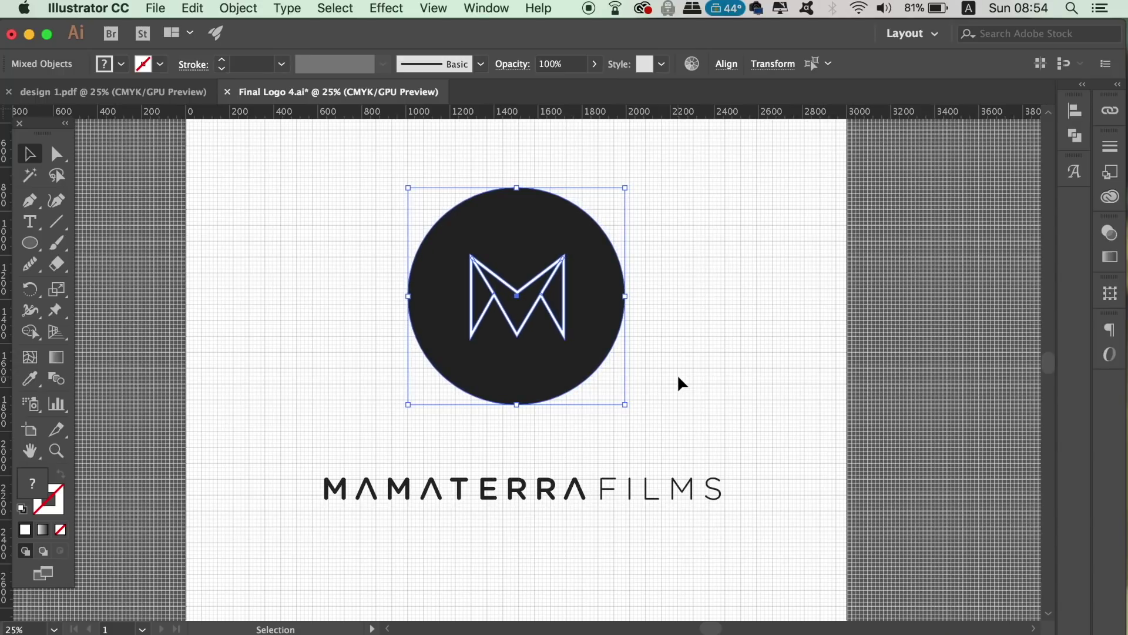
key(super+equal)
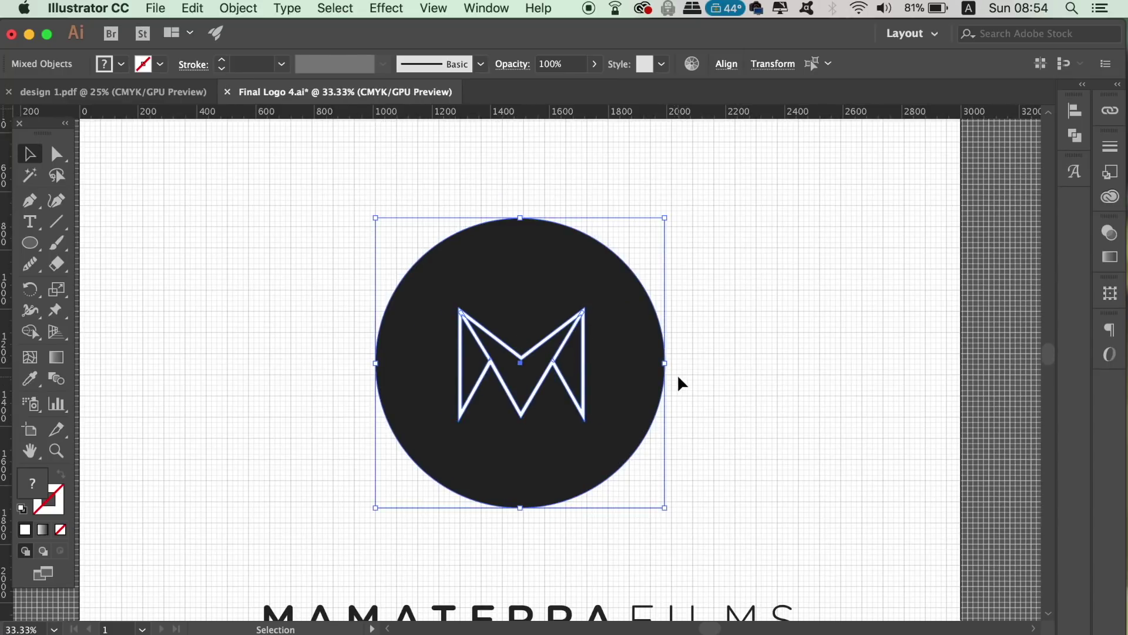
drag(668, 215, 671, 213)
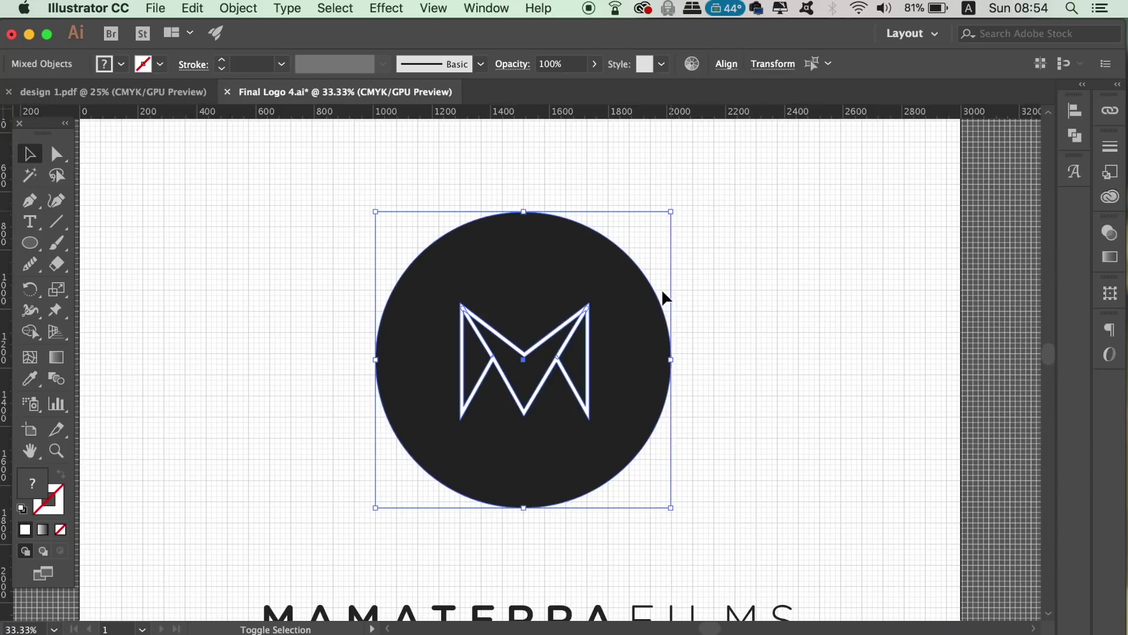
click(873, 306)
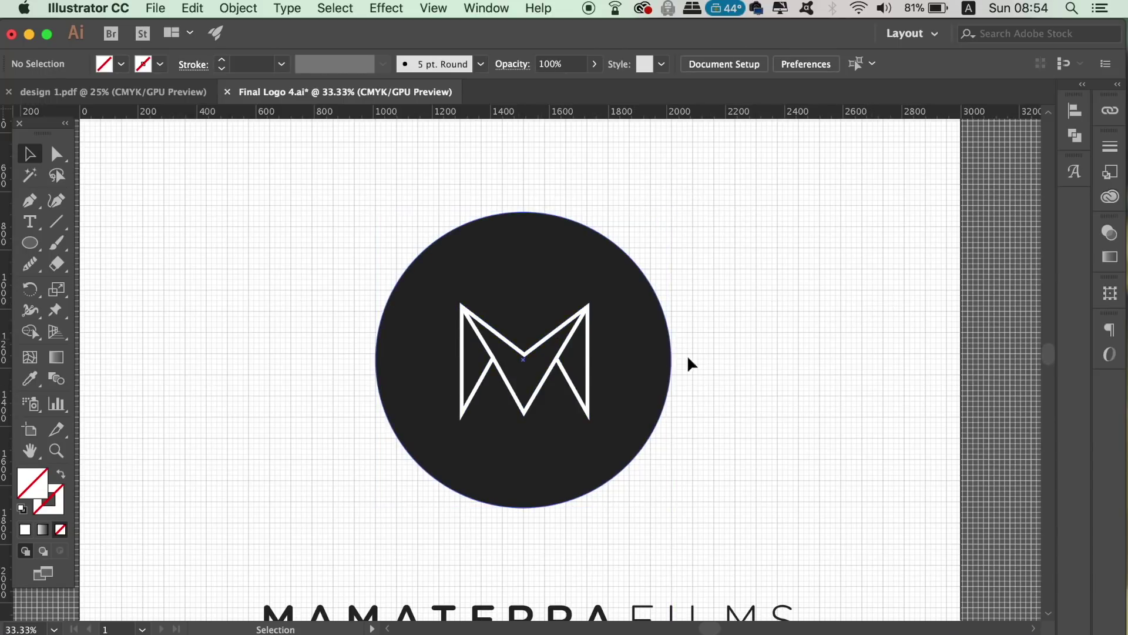
Move the MAMATERRA FILMS wordmark up under the circle, aligned to its left edge, and scale it down to the circle's width
scroll(688, 365, down, 5)
click(298, 412)
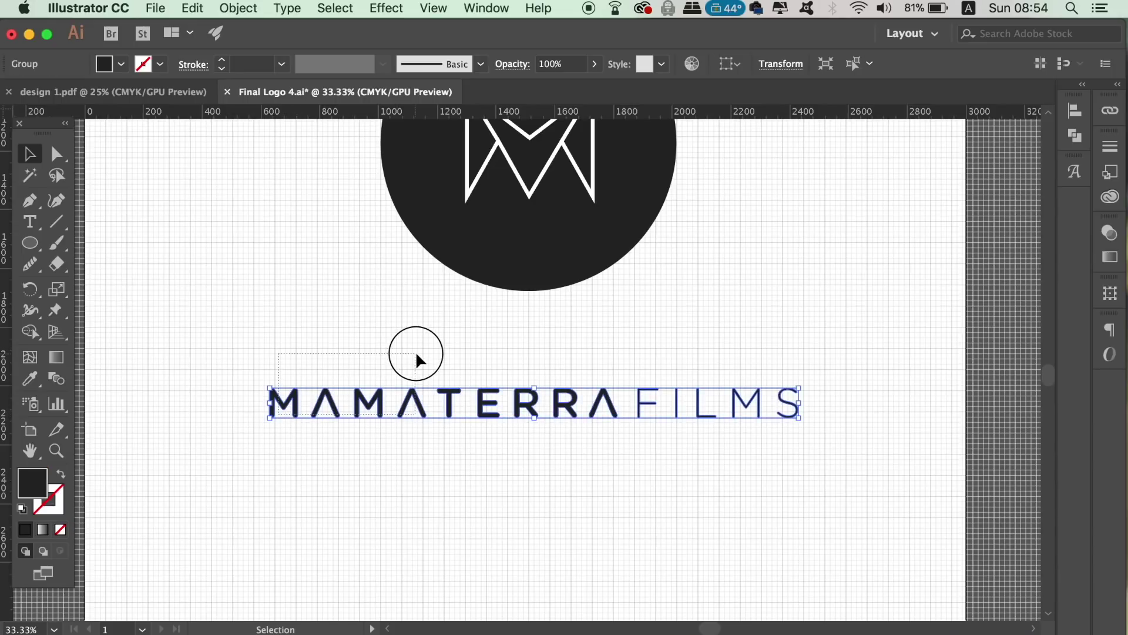
drag(346, 398, 432, 363)
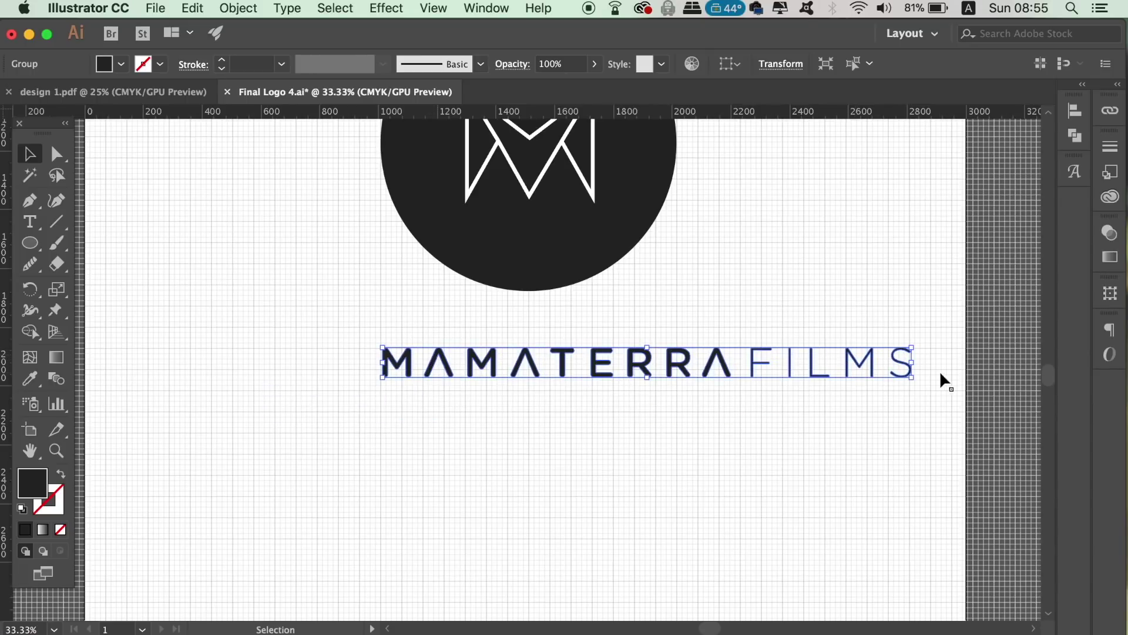
drag(912, 377, 677, 379)
click(686, 309)
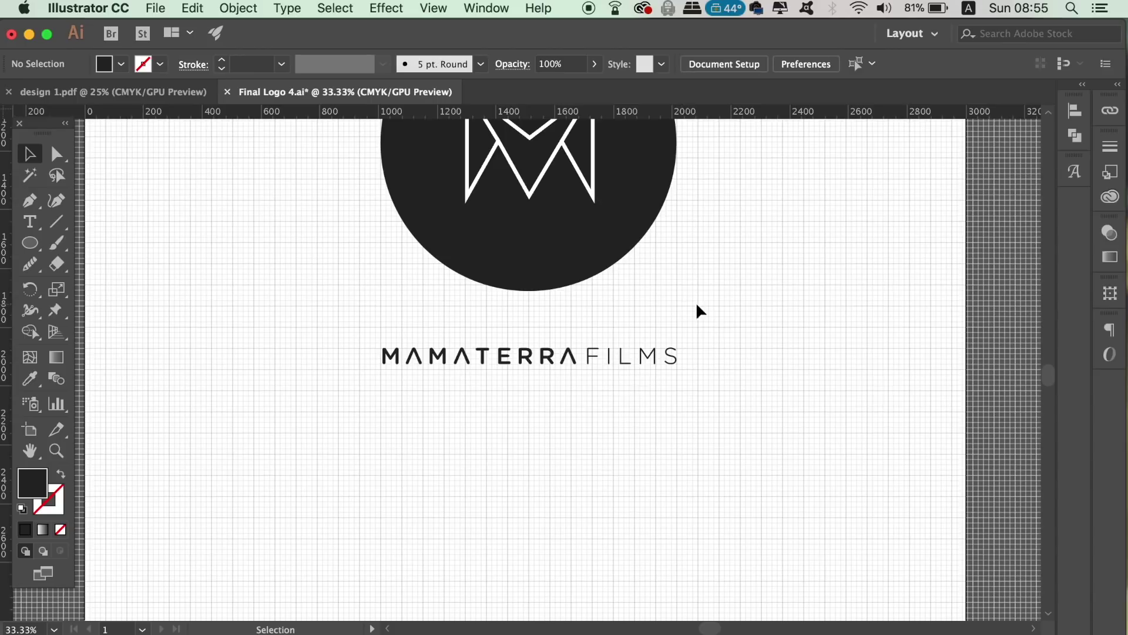
drag(645, 302, 636, 418)
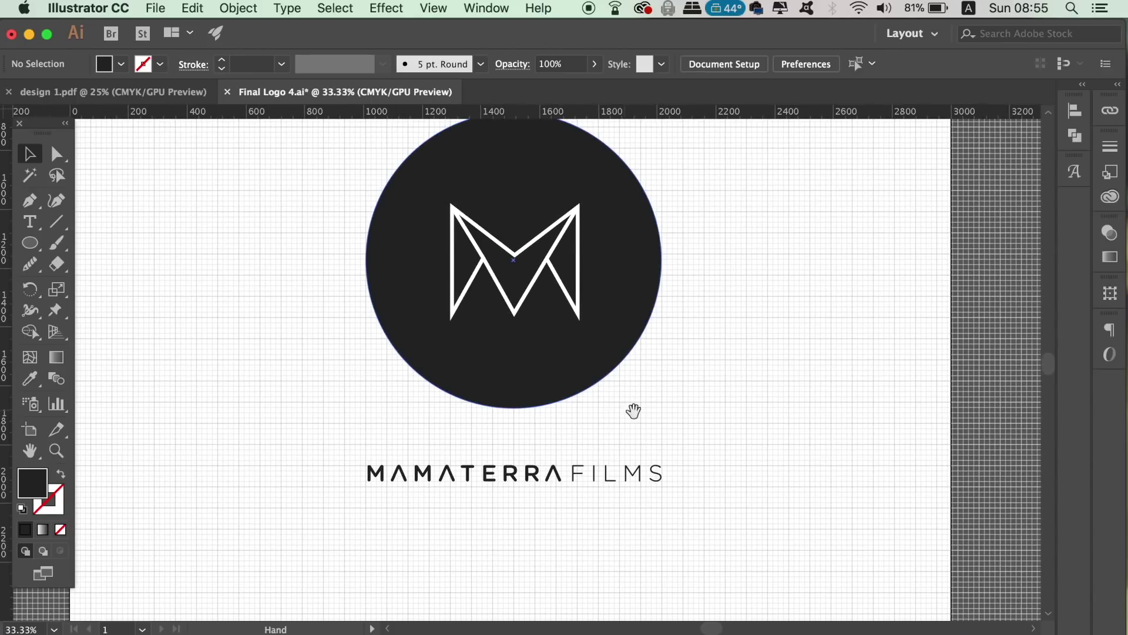
key(super+minus)
key(super+minus)
key(super+plus)
key(super+plus)
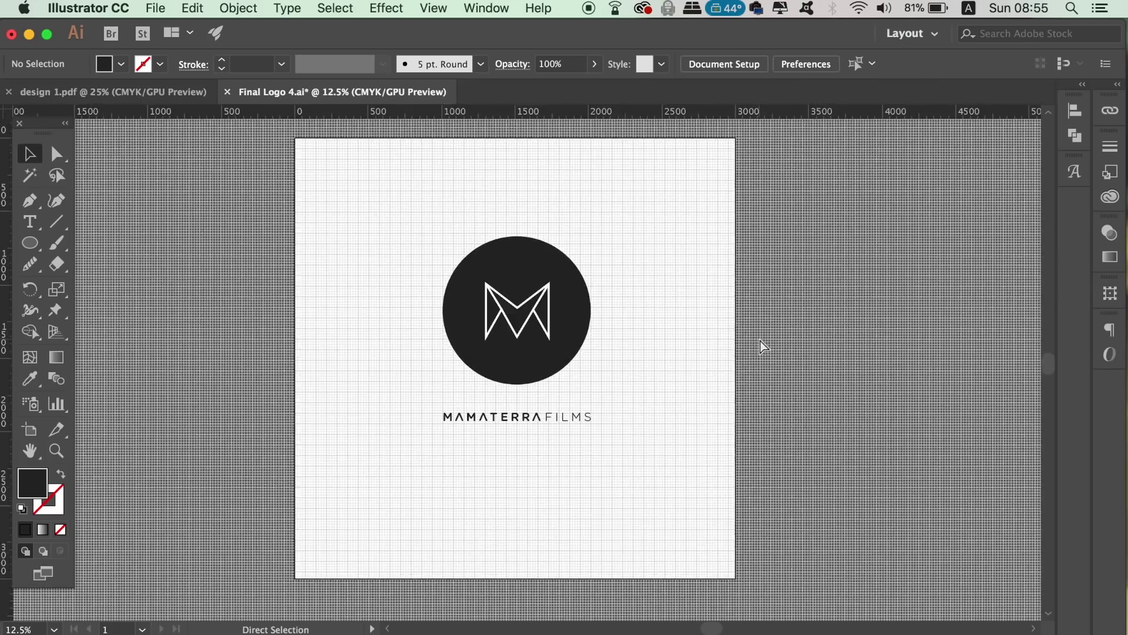
key(super+plus)
drag(705, 343, 710, 383)
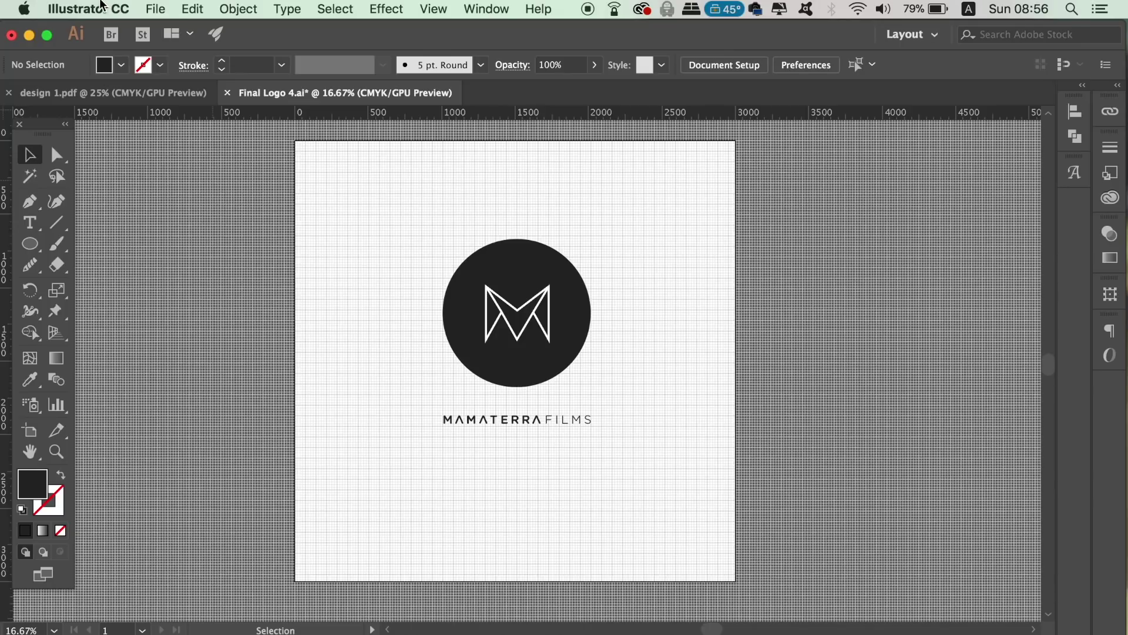
Review the keyboard increment in the General preferences and the Smart Guides preferences, and close the dialog
click(88, 8)
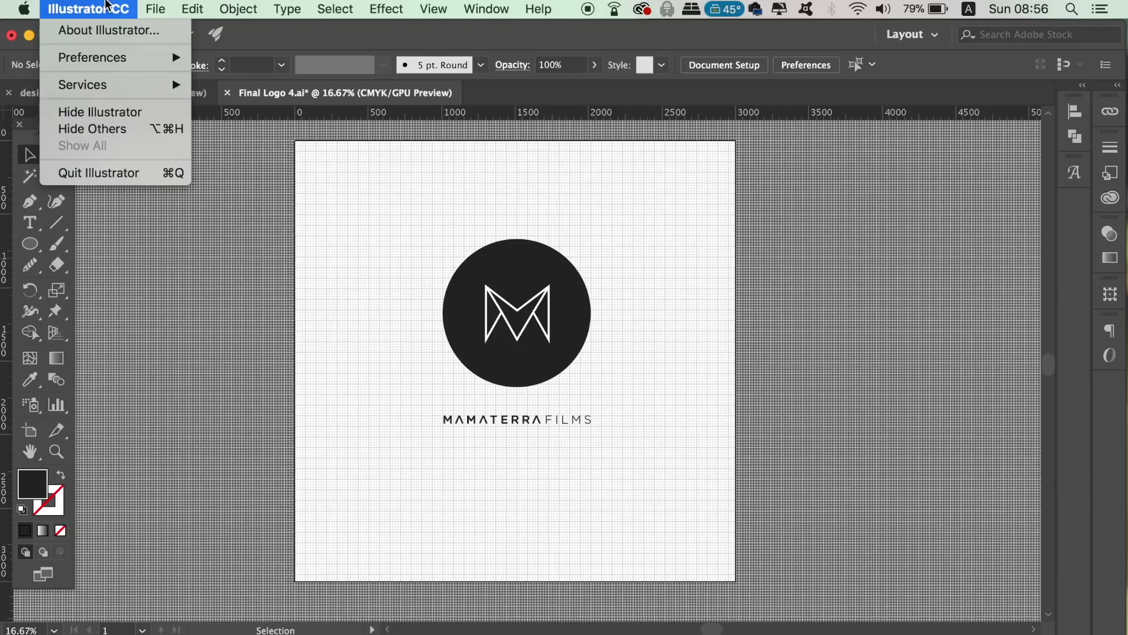
mouse_move(130, 57)
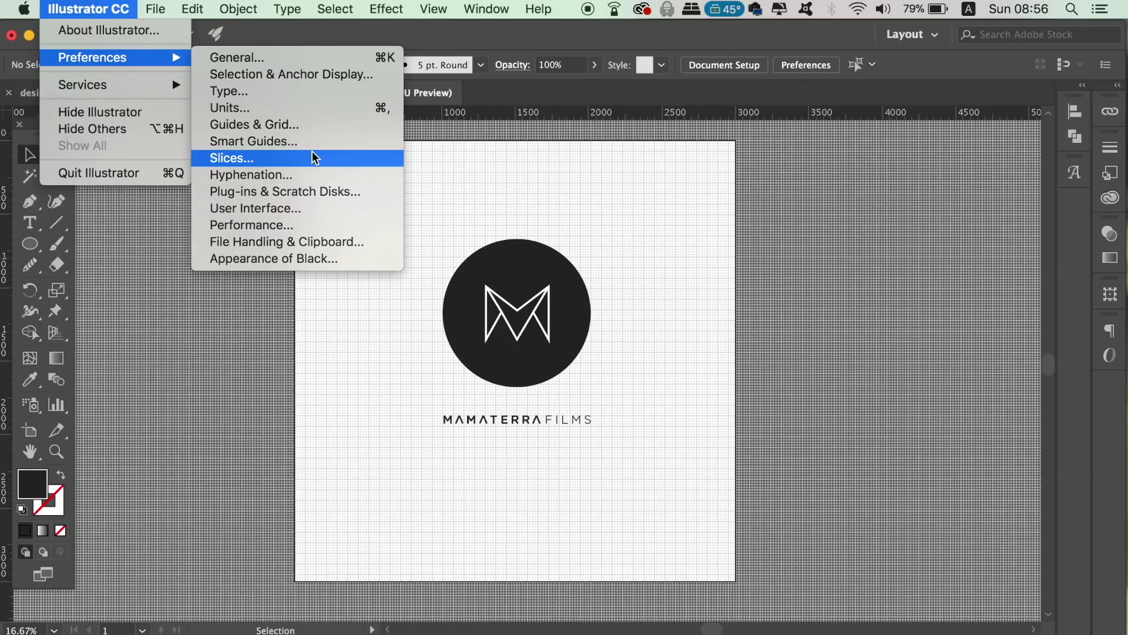
click(318, 58)
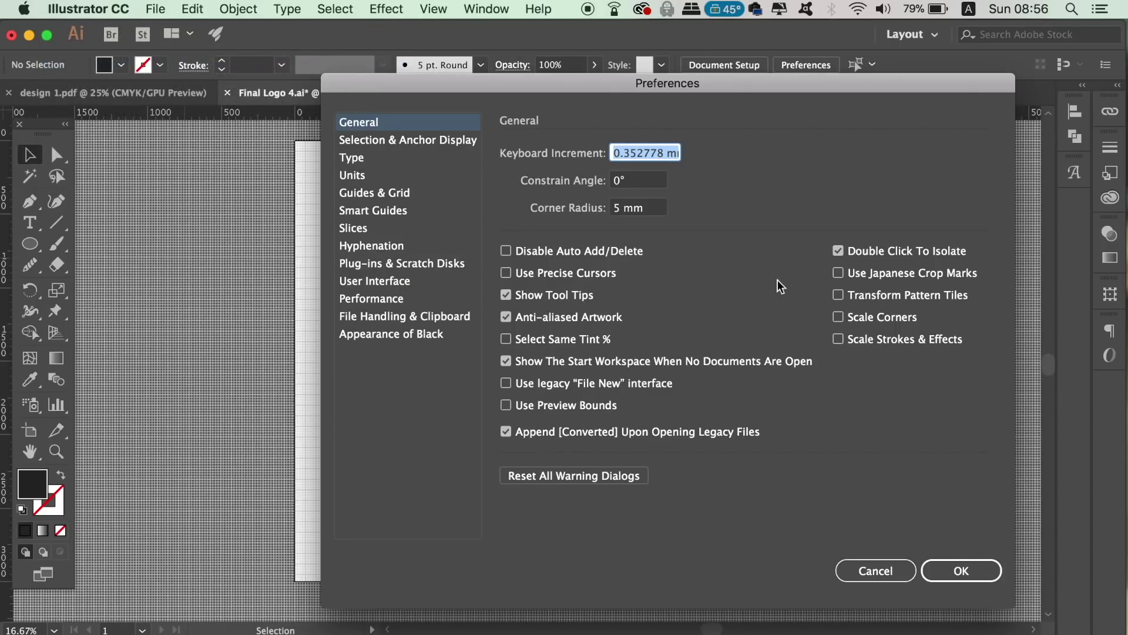
click(393, 212)
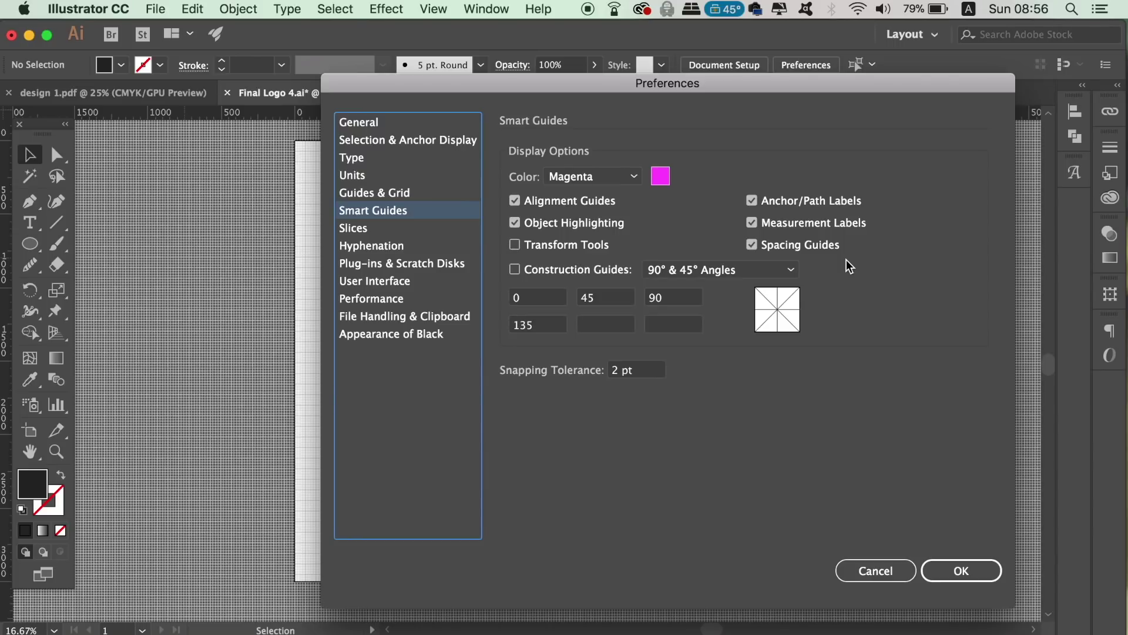
click(944, 569)
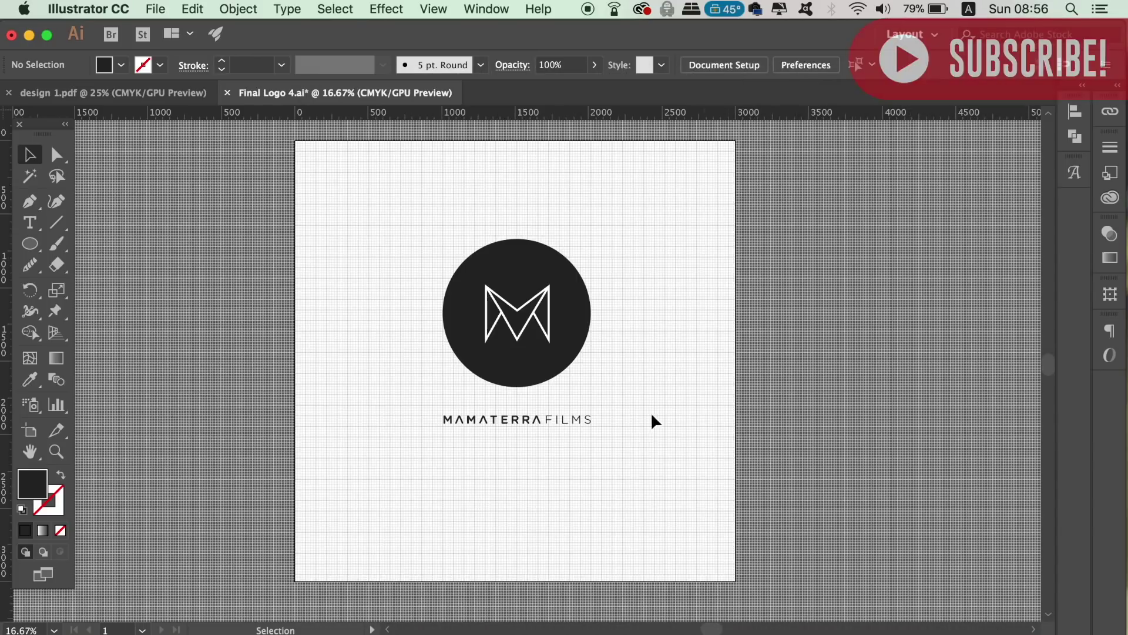
Fine-tune the MAMATERRA FILMS wordmark's position and size so both of its ends line up with the circle's edges
right_click(578, 414)
click(578, 415)
mouse_move(536, 419)
mouse_down()
mouse_move(527, 413)
mouse_move(536, 421)
mouse_up()
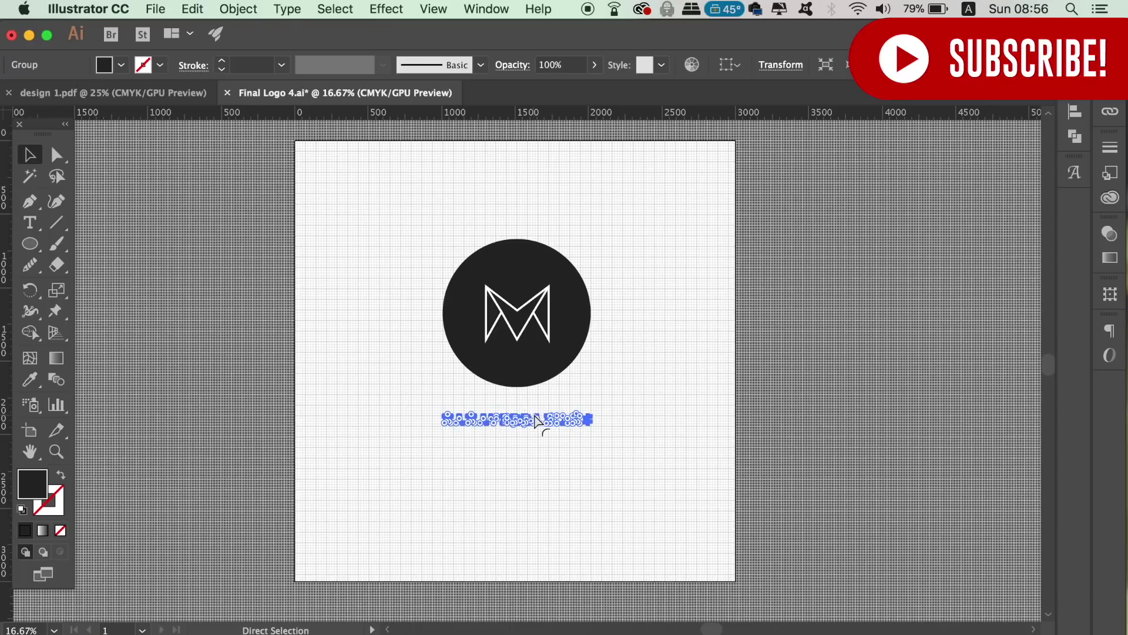
key(super+equal)
key(super+equal)
click(478, 369)
mouse_move(477, 369)
mouse_down()
mouse_move(479, 379)
mouse_move(478, 370)
mouse_up()
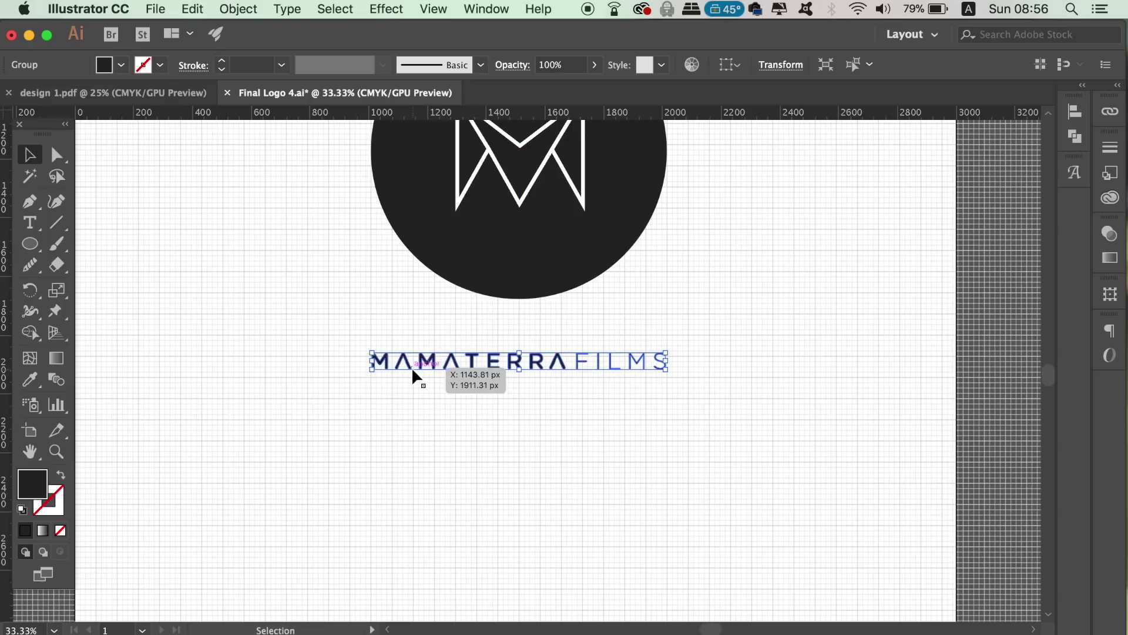
mouse_move(372, 355)
mouse_down()
mouse_move(312, 312)
mouse_move(302, 360)
mouse_move(365, 339)
mouse_move(373, 354)
mouse_up()
click(386, 456)
key(super+minus)
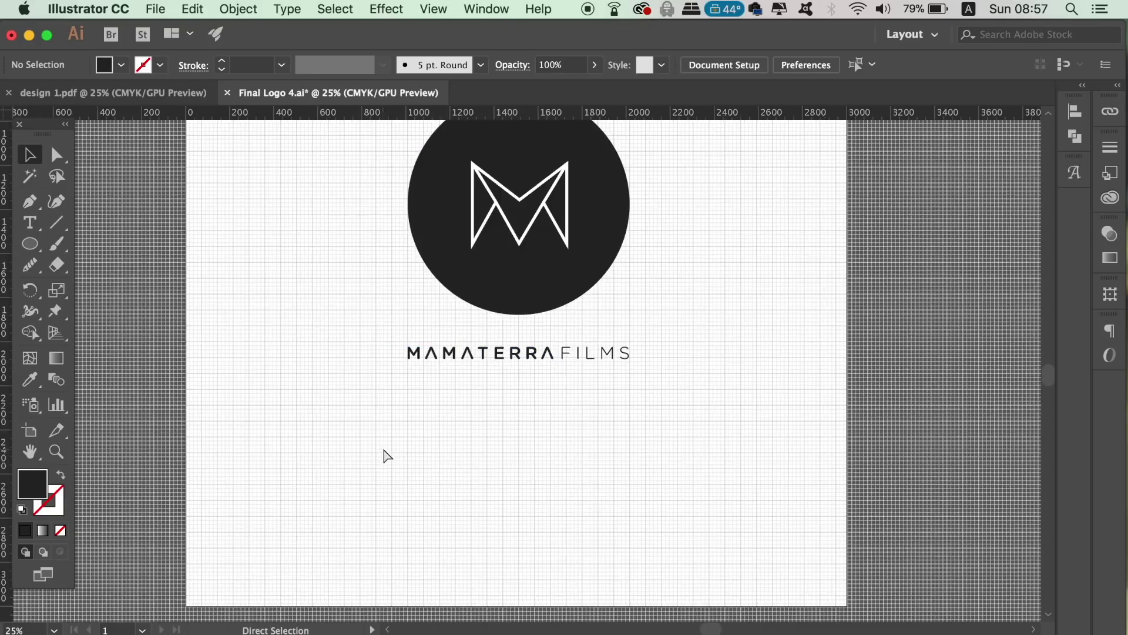
key(super+minus)
key(super+minus)
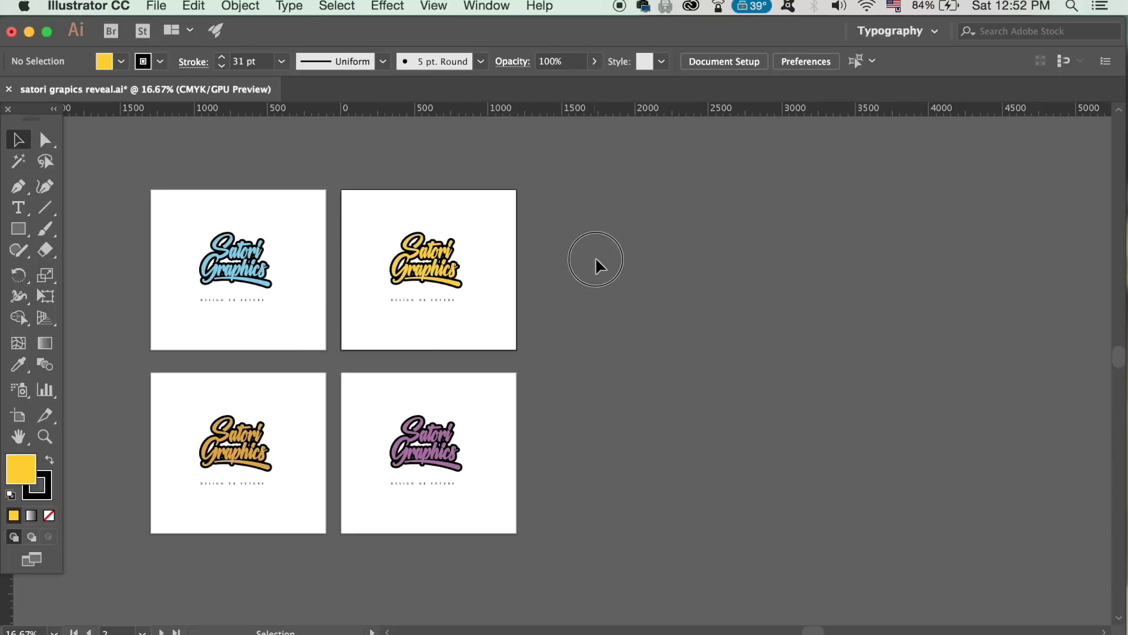
Show the Asset Export panel beside the four Satori Graphics artboards and set the export format to PNG 8
key(ctrl+F2)
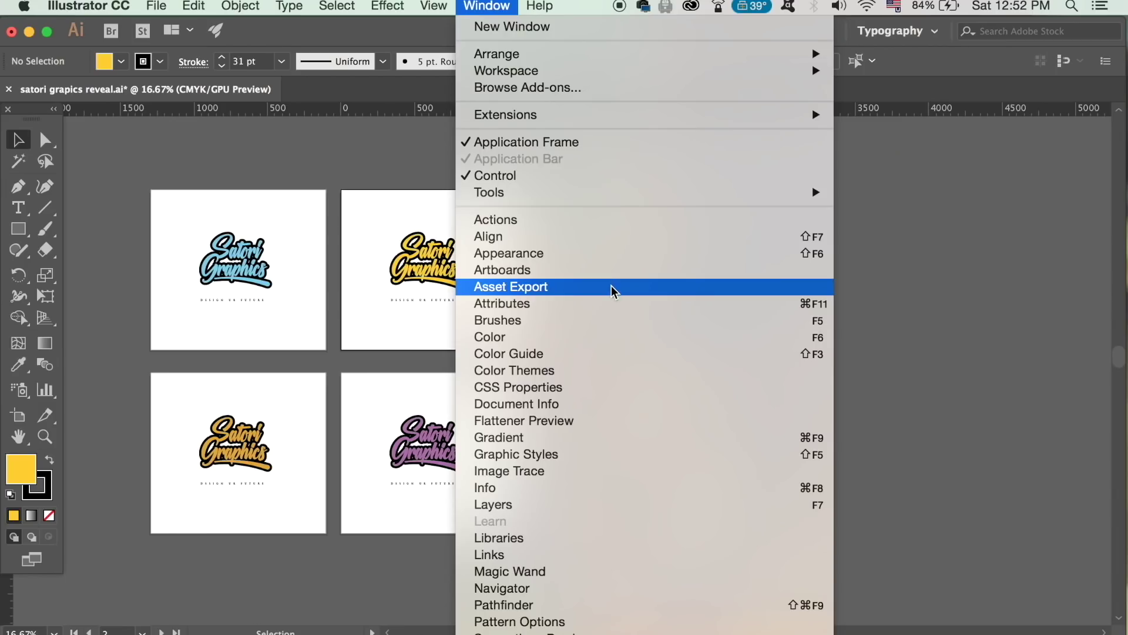
click(470, 304)
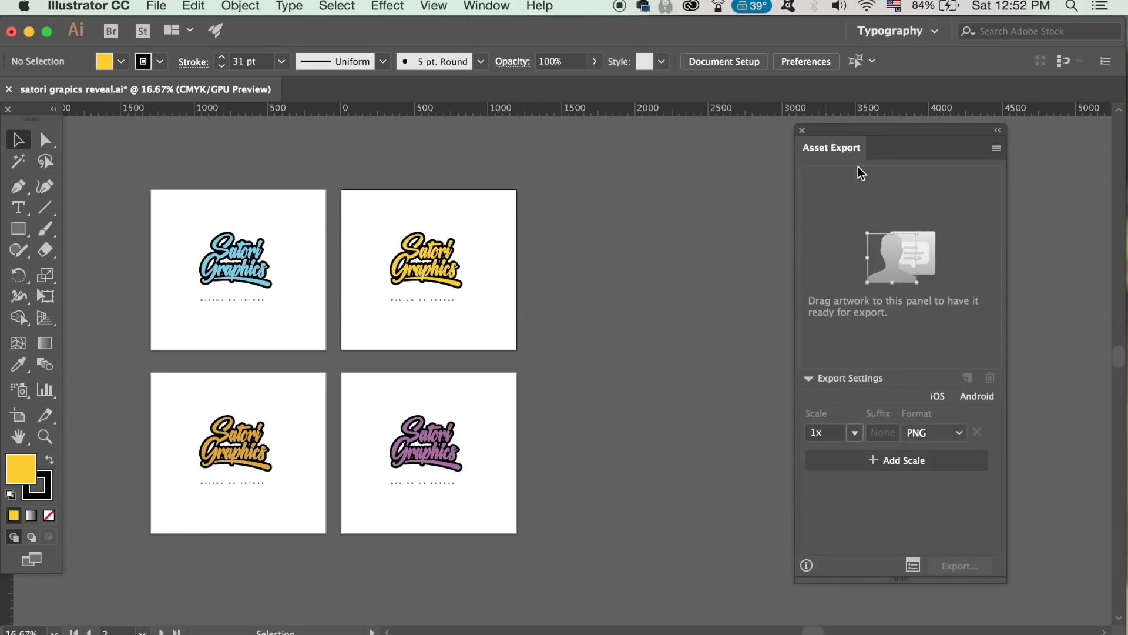
drag(886, 139, 842, 137)
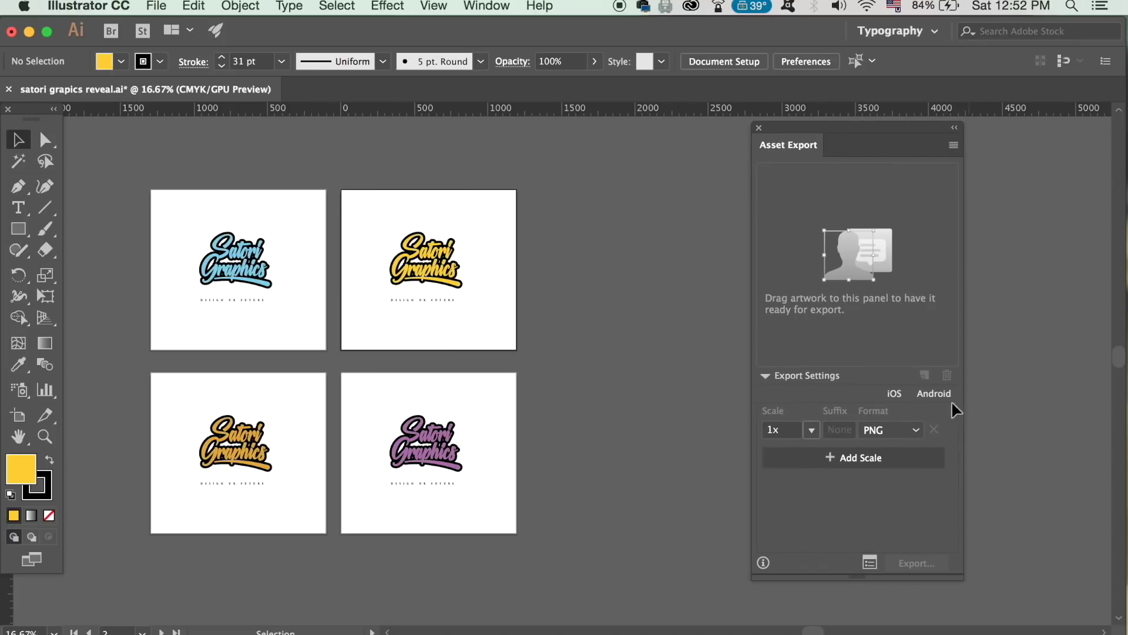
click(914, 431)
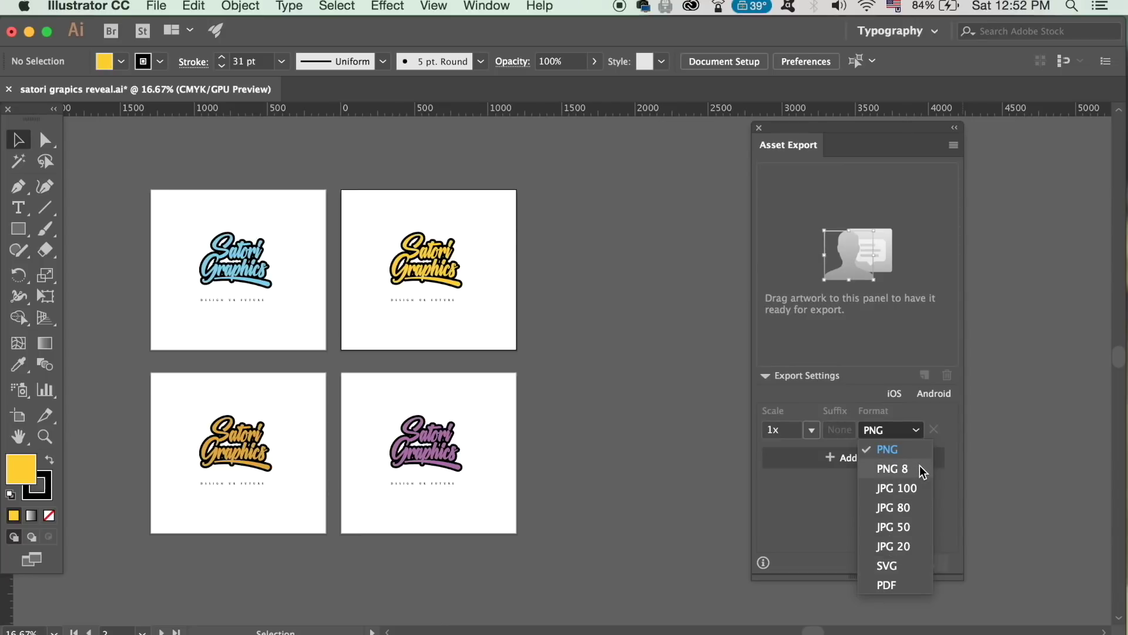
click(893, 468)
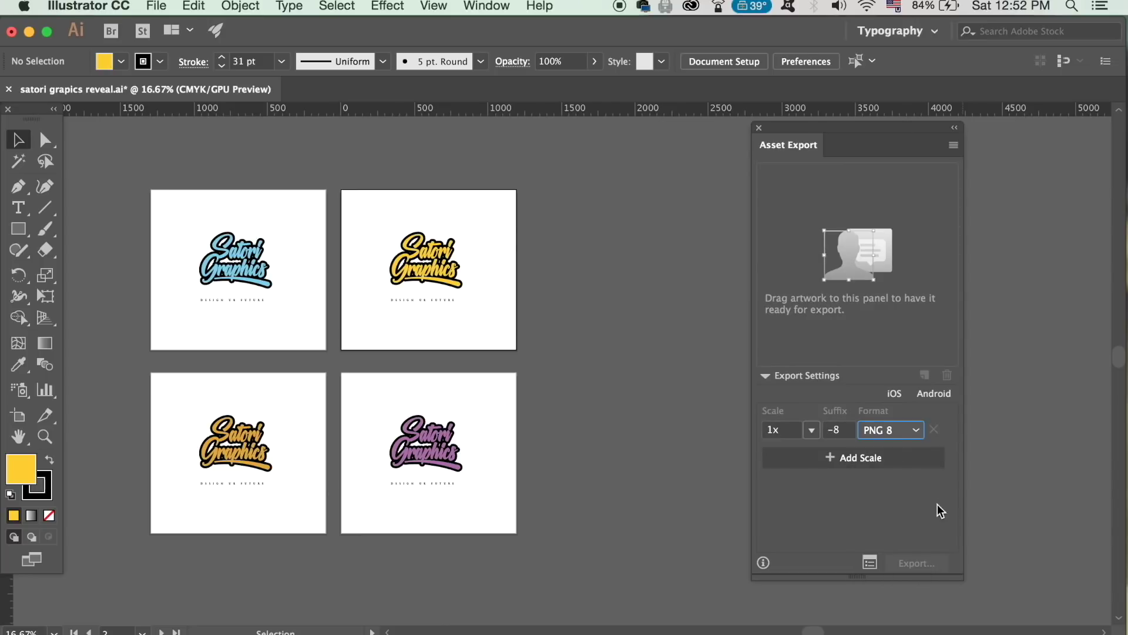
click(869, 464)
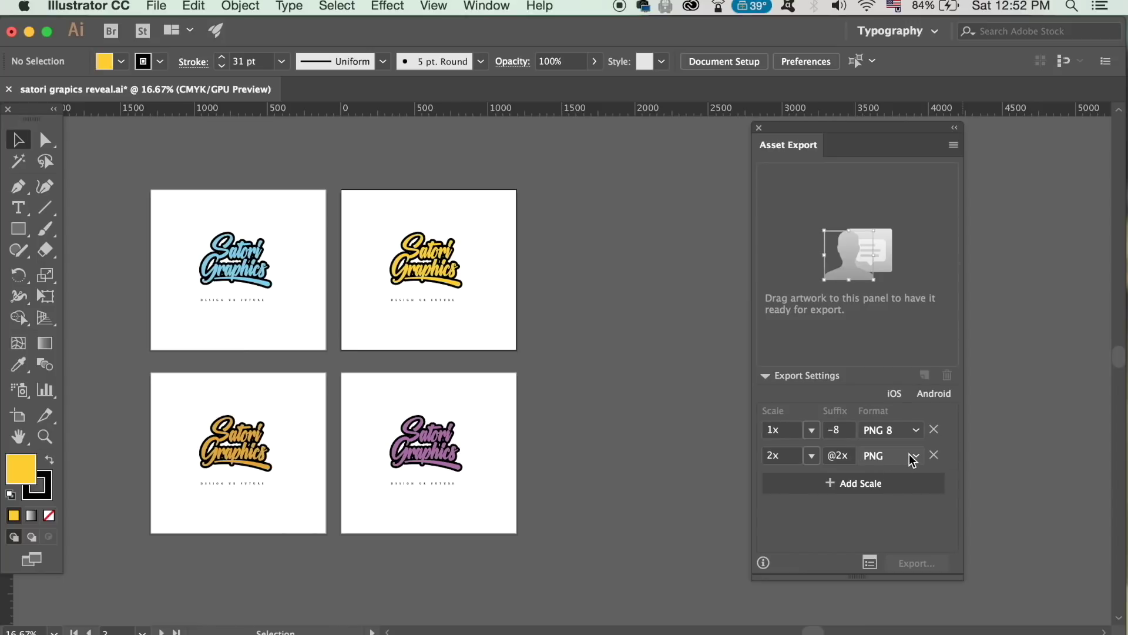
click(934, 455)
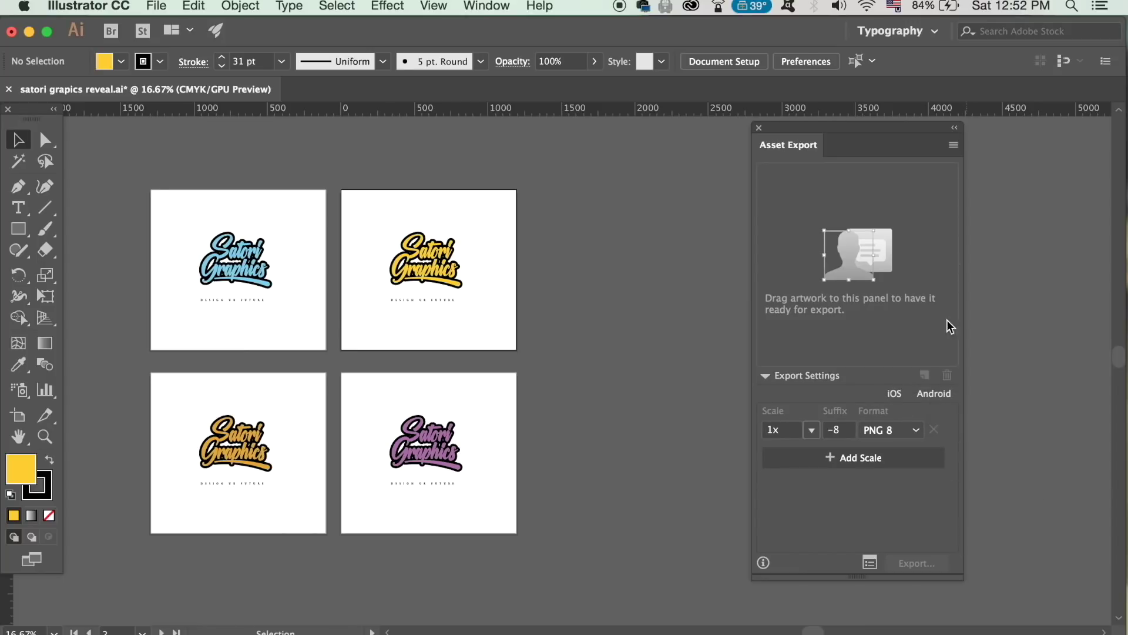
click(955, 147)
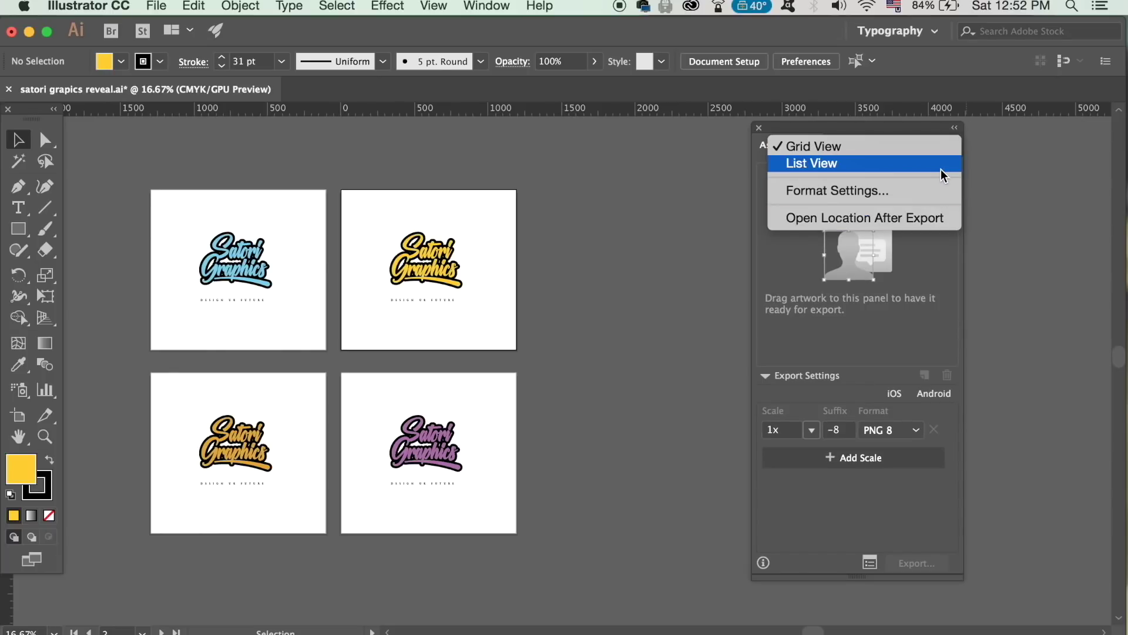
click(916, 292)
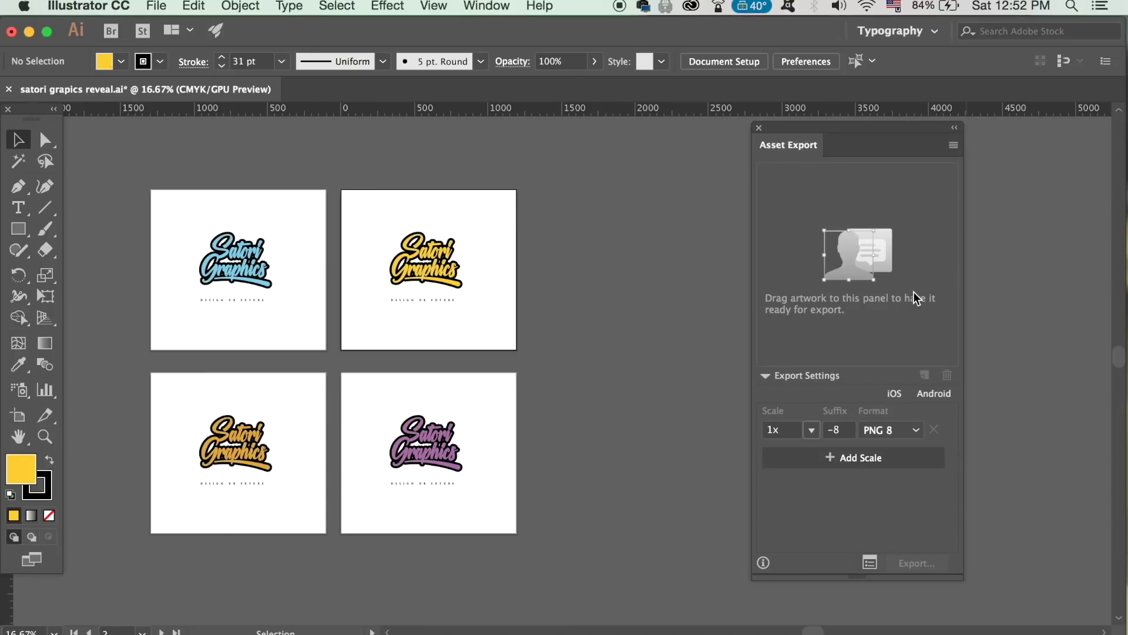
Add the blue, yellow, orange and purple Satori Graphics logos, each with its tagline, as four separate export assets
drag(191, 207, 831, 234)
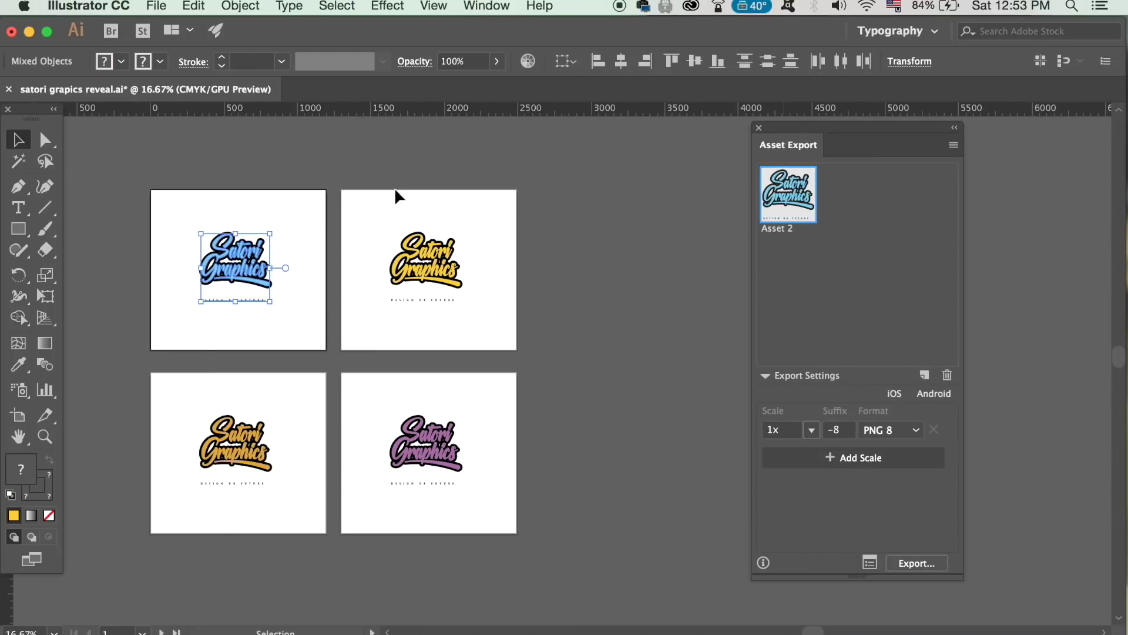
drag(359, 199, 457, 311)
drag(479, 262, 849, 194)
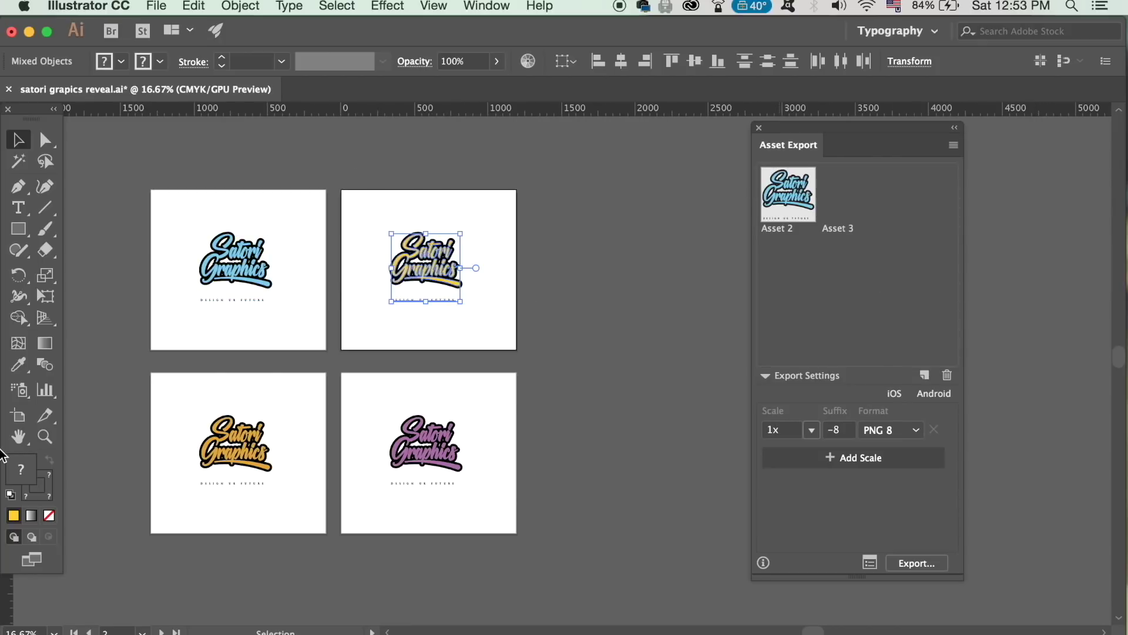
drag(284, 506, 284, 506)
drag(286, 451, 788, 294)
drag(382, 403, 817, 348)
Select all four logo assets and export them to the Creative Cloud Files folder
click(874, 292)
shift+click(791, 207)
shift+click(863, 207)
shift+click(912, 206)
shift+click(814, 260)
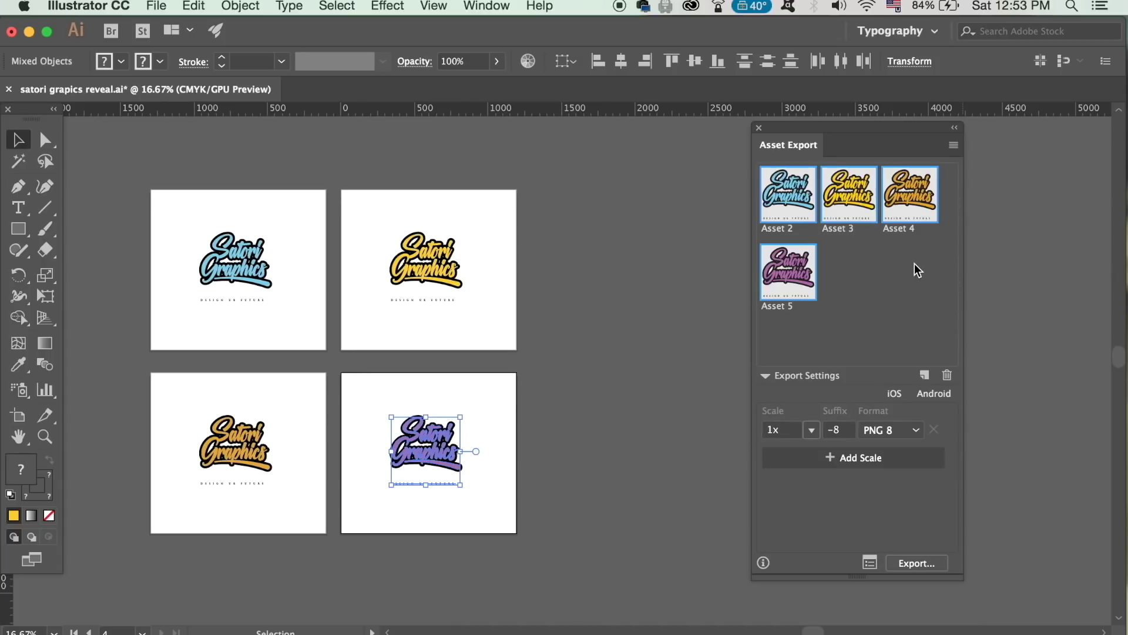
click(920, 565)
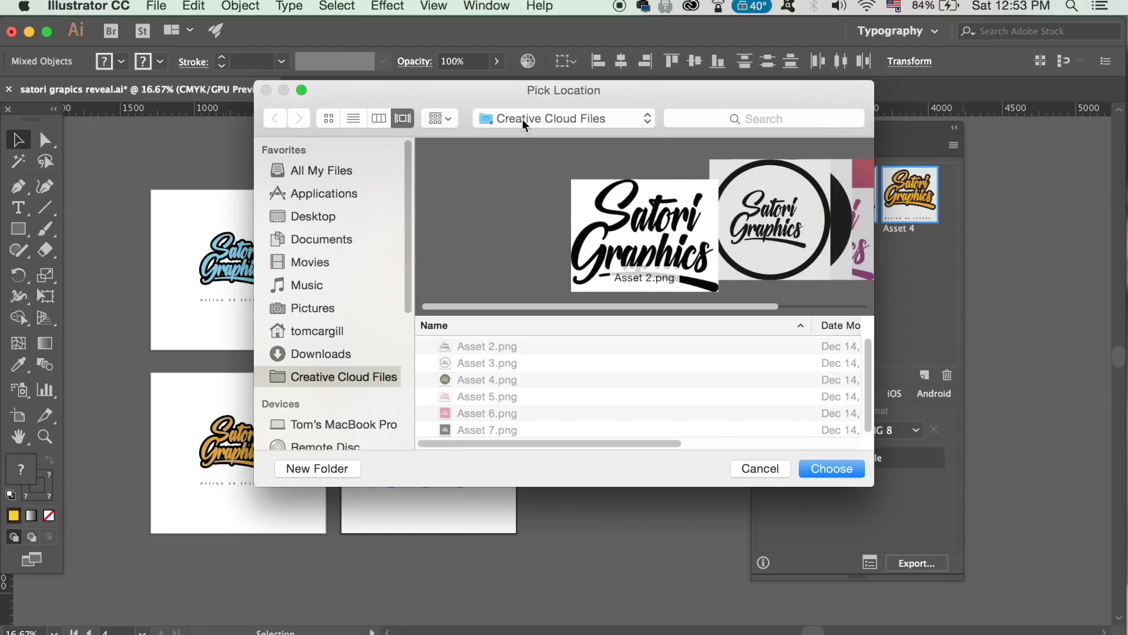
click(811, 467)
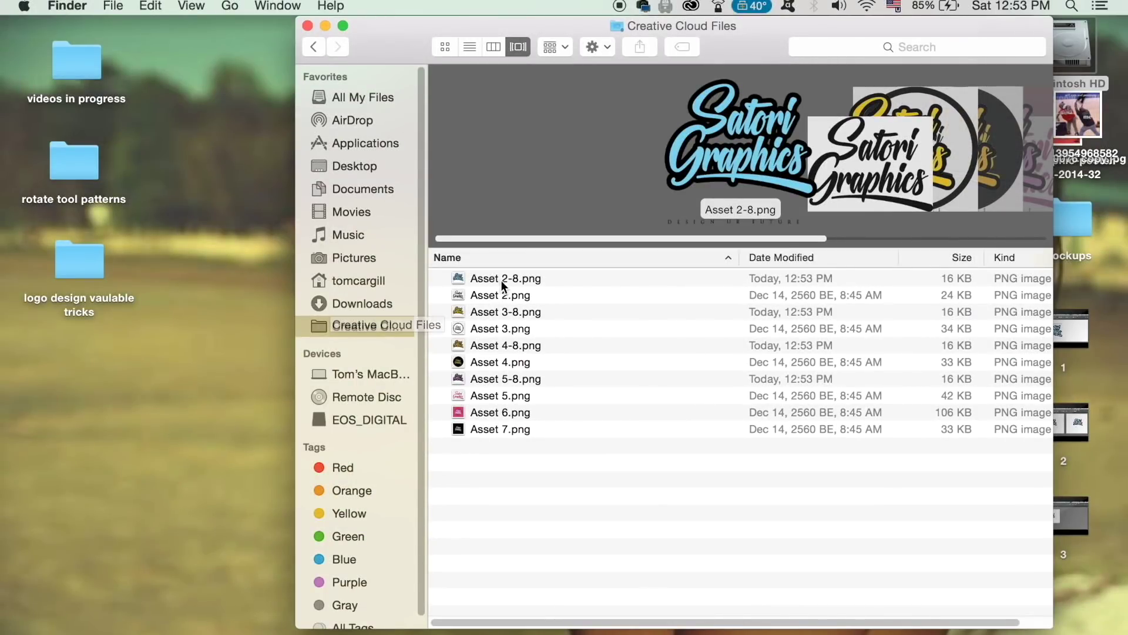
Preview the exported logo PNG files one after another in the Creative Cloud Files folder in Finder
click(505, 280)
key(Down)
key(Down)
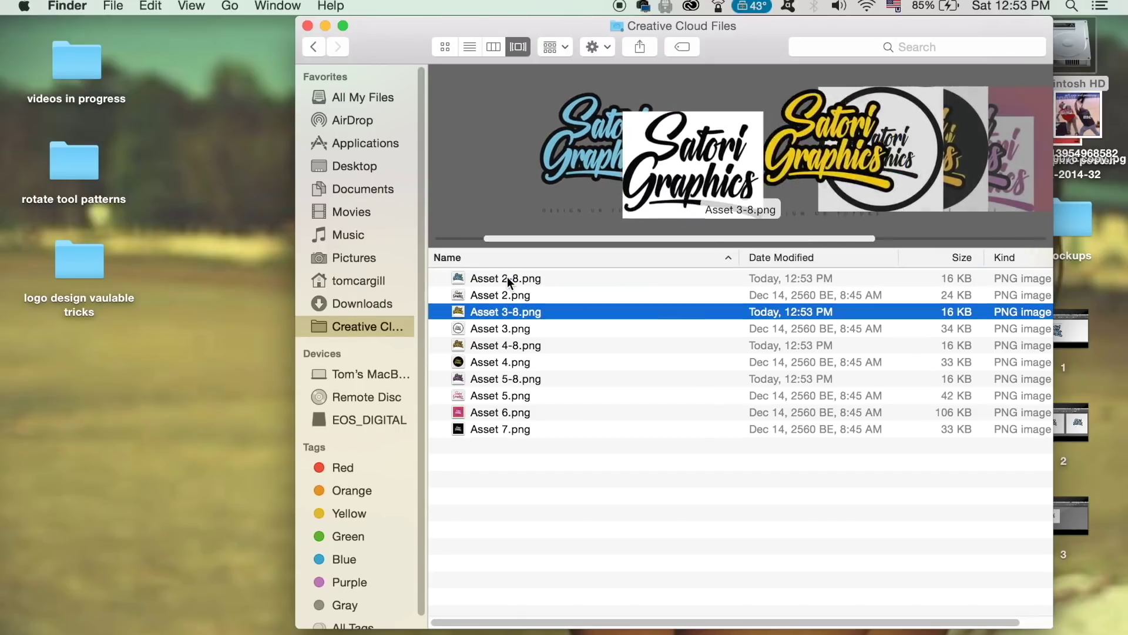
key(Down)
key(Down)
key(Down)
key(Down)
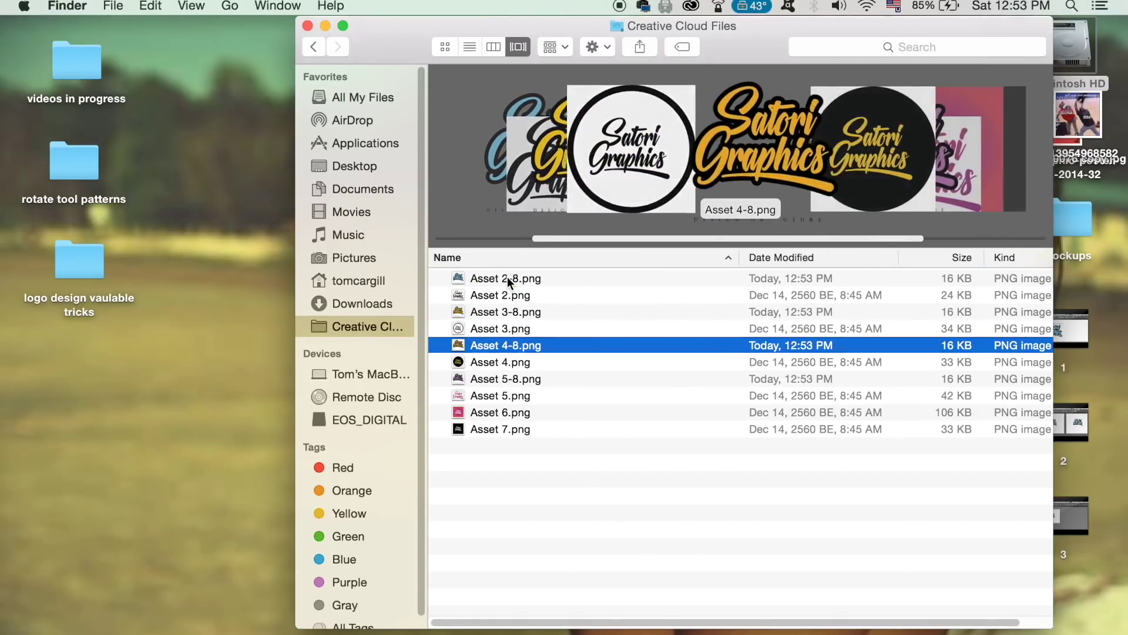
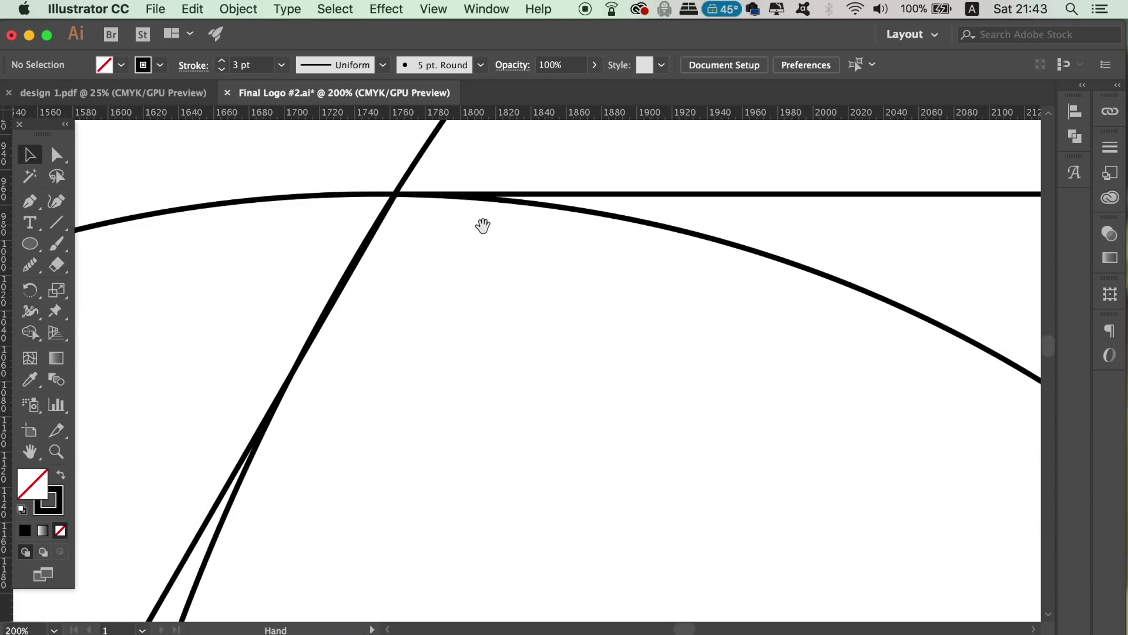
Examine the upper and lower points where the two circles meet the hexagon's corners
drag(396, 407, 245, 584)
key(super+minus)
key(super+minus)
key(super+equal)
scroll(367, 452, down, 10)
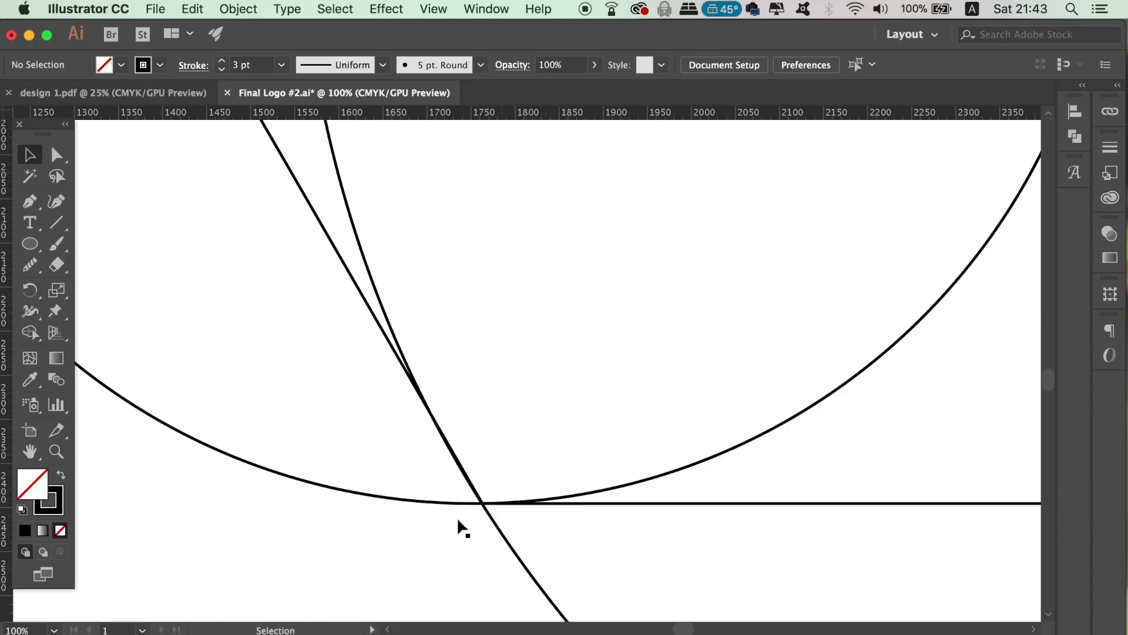
key(super+minus)
key(super+minus)
key(super+minus)
key(super+minus)
key(super+minus)
drag(346, 489, 385, 415)
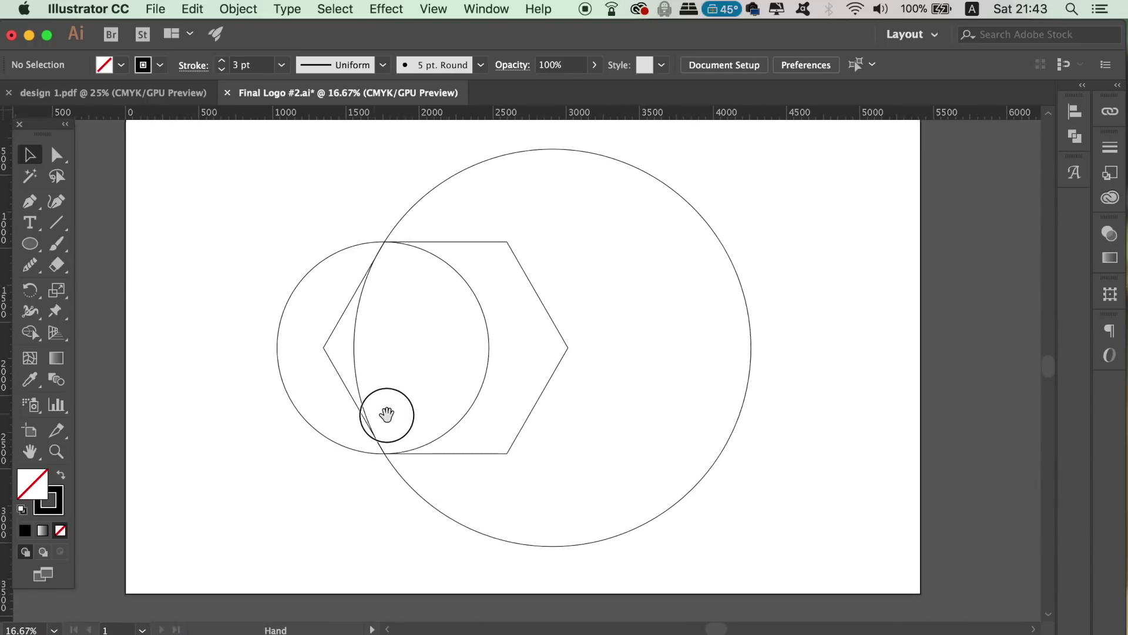
Select both circles and the hexagon, and merge the hexagon's left sliver with the adjoining central region using Shape Builder
click(30, 313)
drag(30, 334, 59, 341)
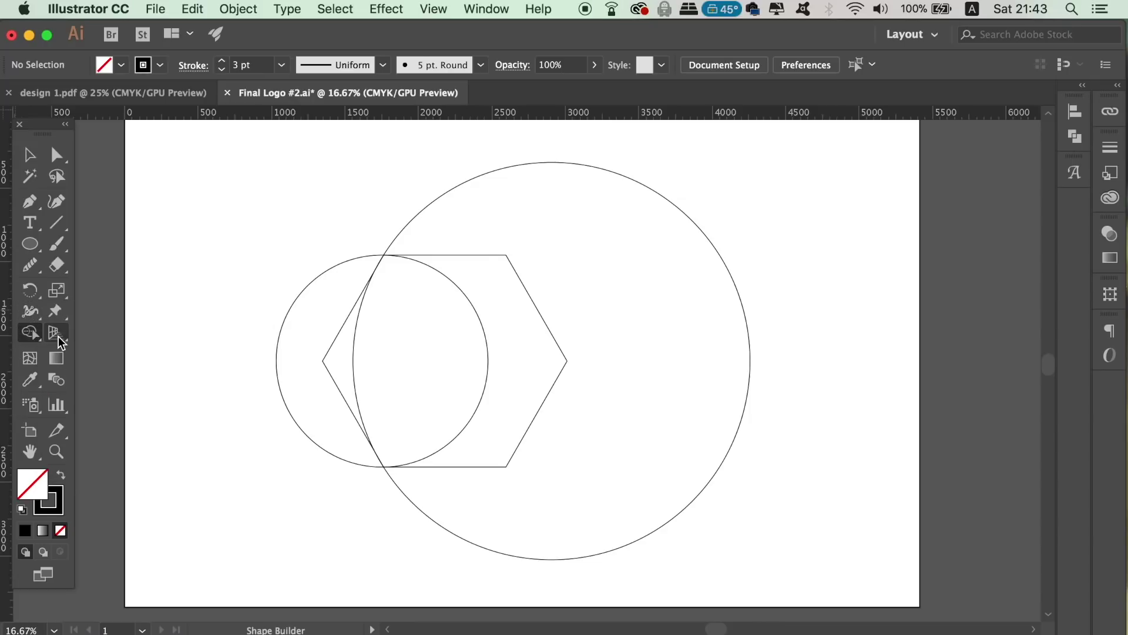
key(v)
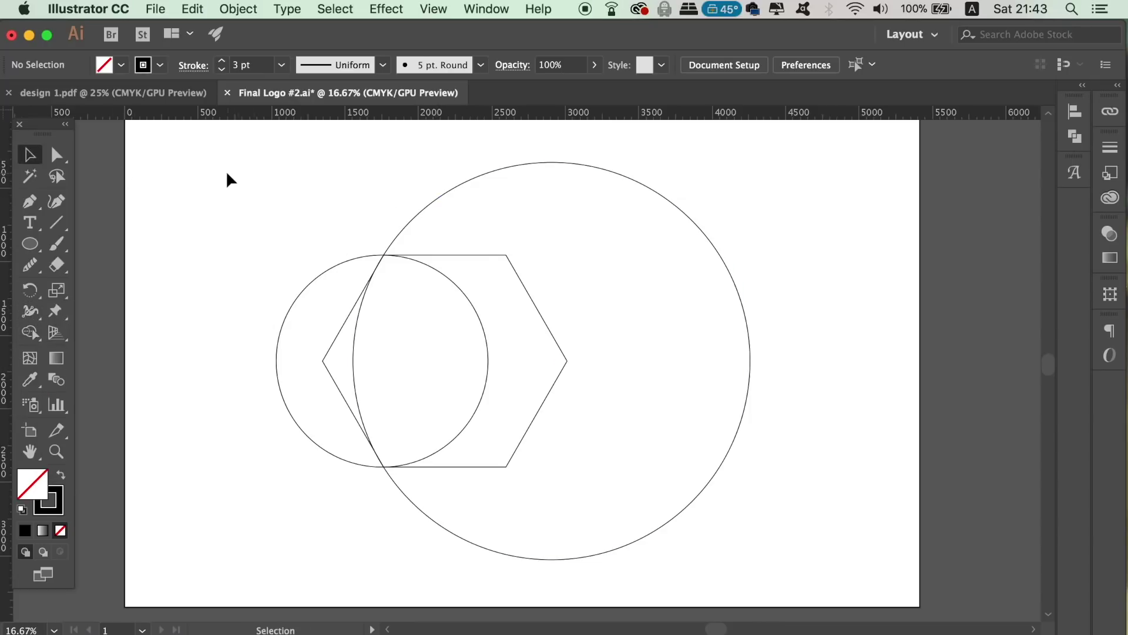
drag(226, 177, 788, 540)
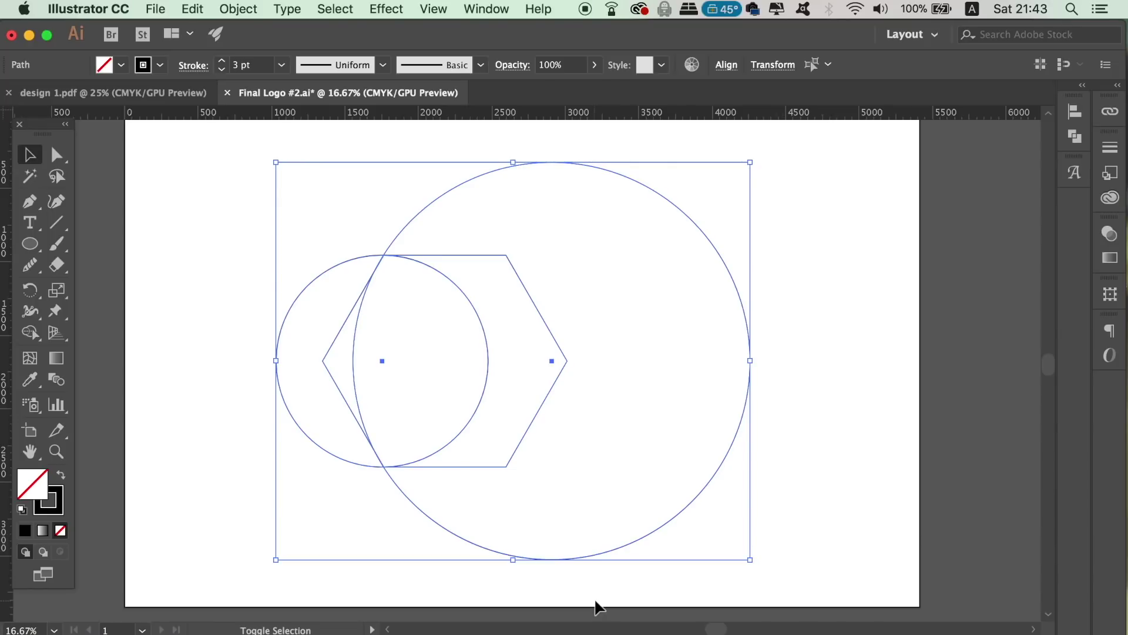
key(shift+m)
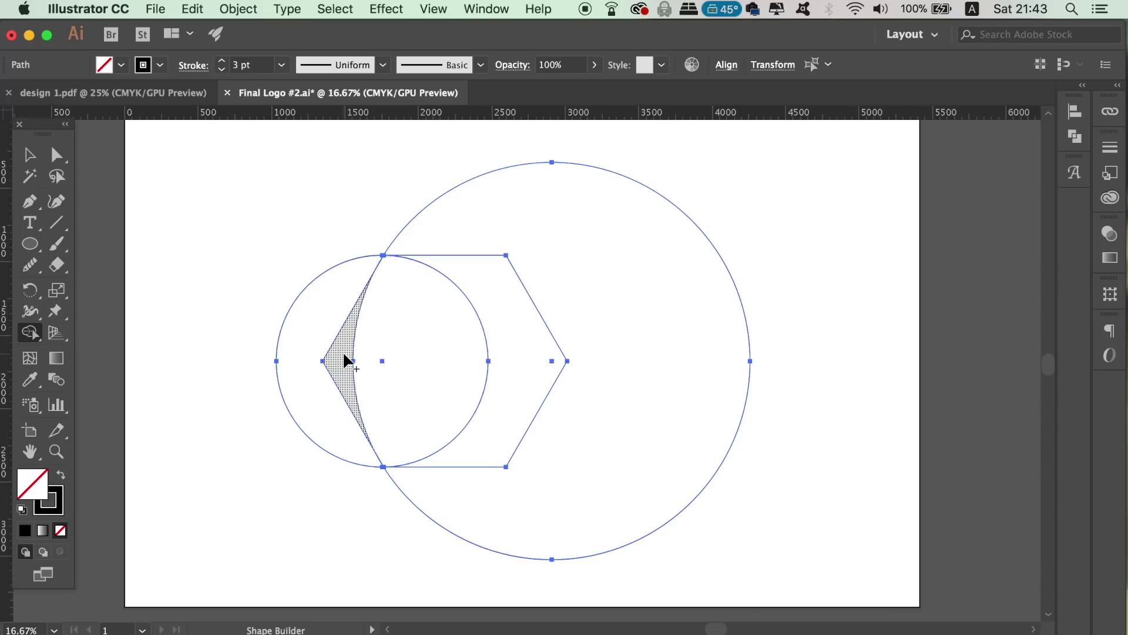
mouse_move(346, 359)
mouse_down()
mouse_move(398, 347)
mouse_move(406, 359)
mouse_up()
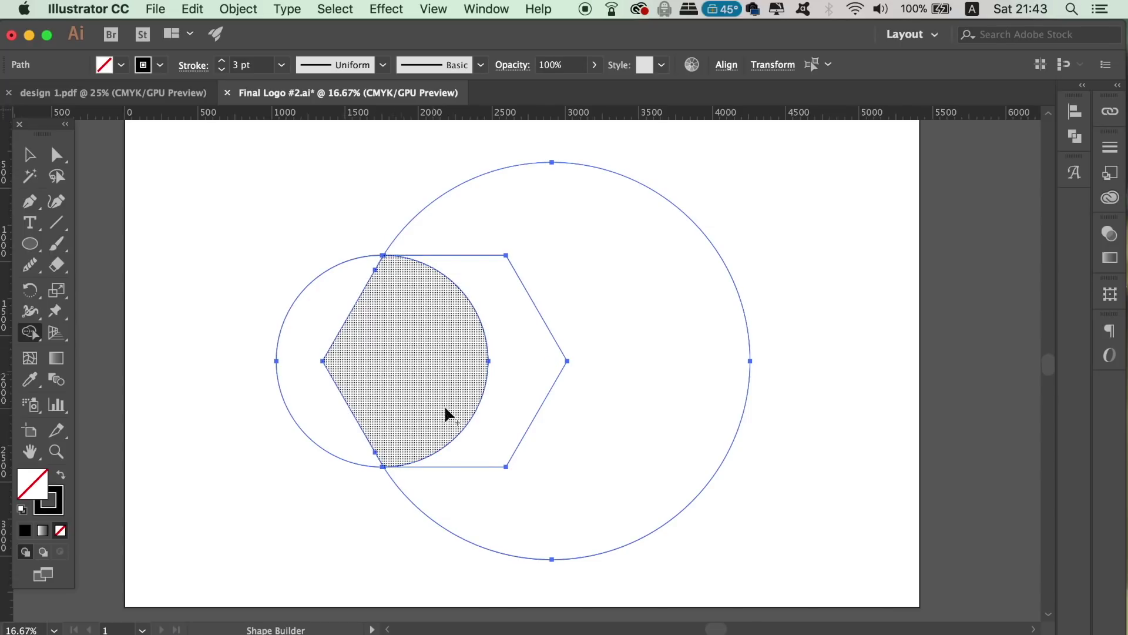
Remove the small circle's outer crescent, the large circle's remaining area and the hexagon's right section with Shape Builder
key(alt)
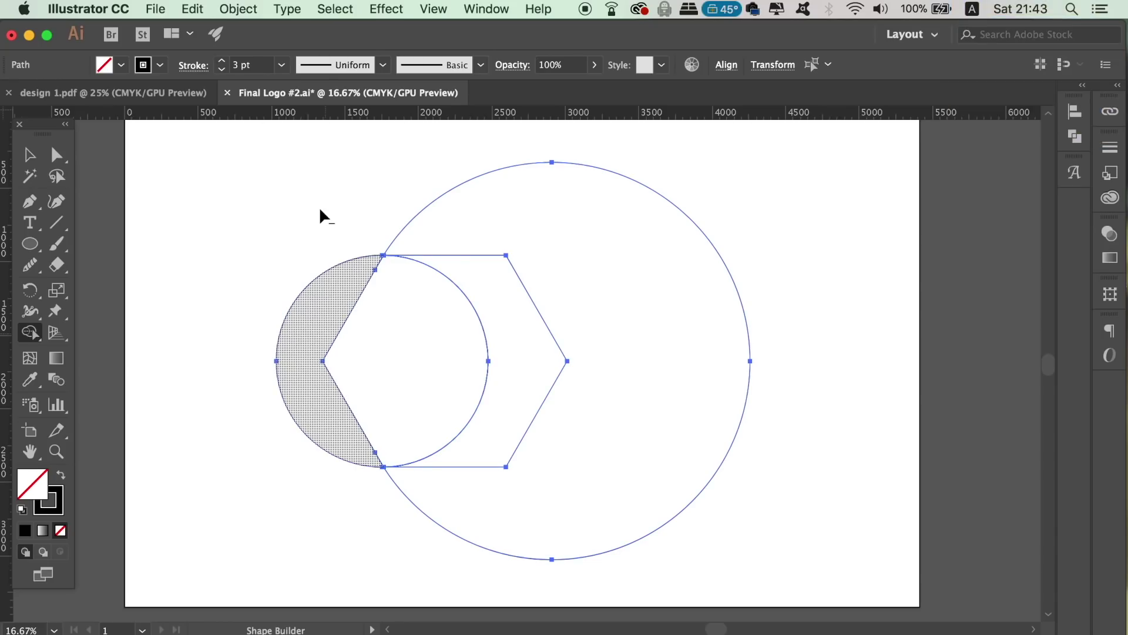
alt+click(308, 368)
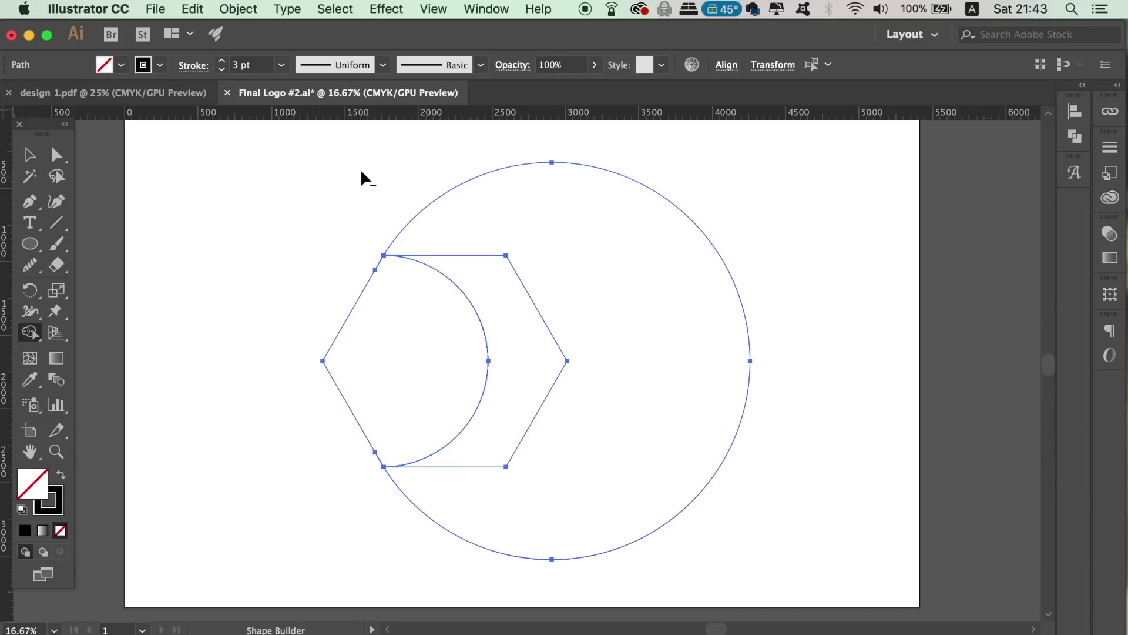
alt+click(529, 213)
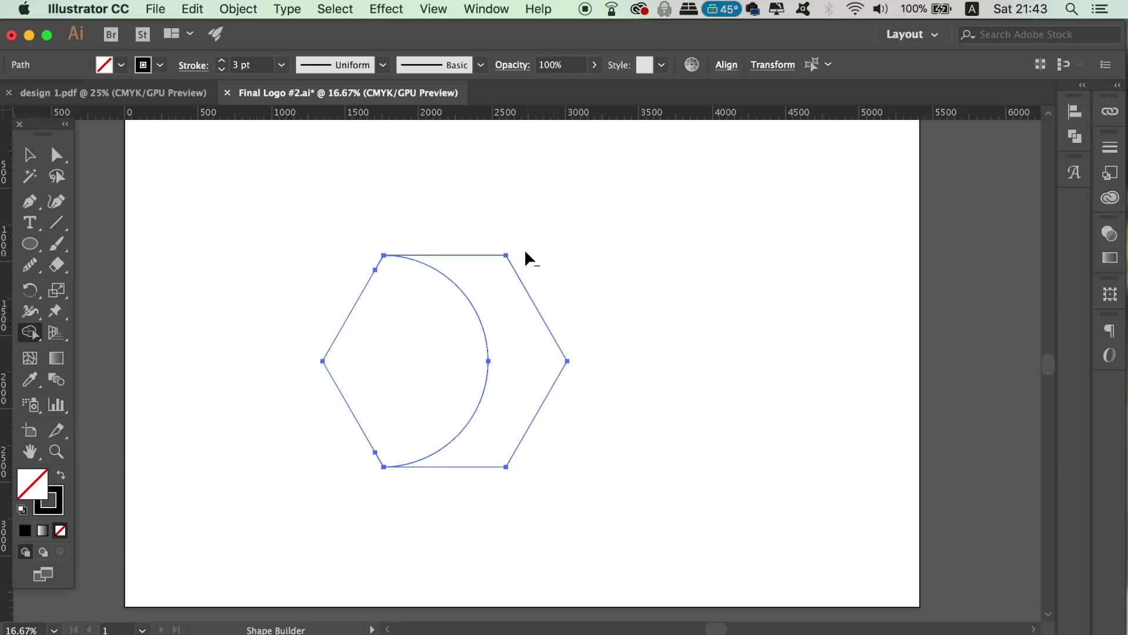
alt+click(497, 318)
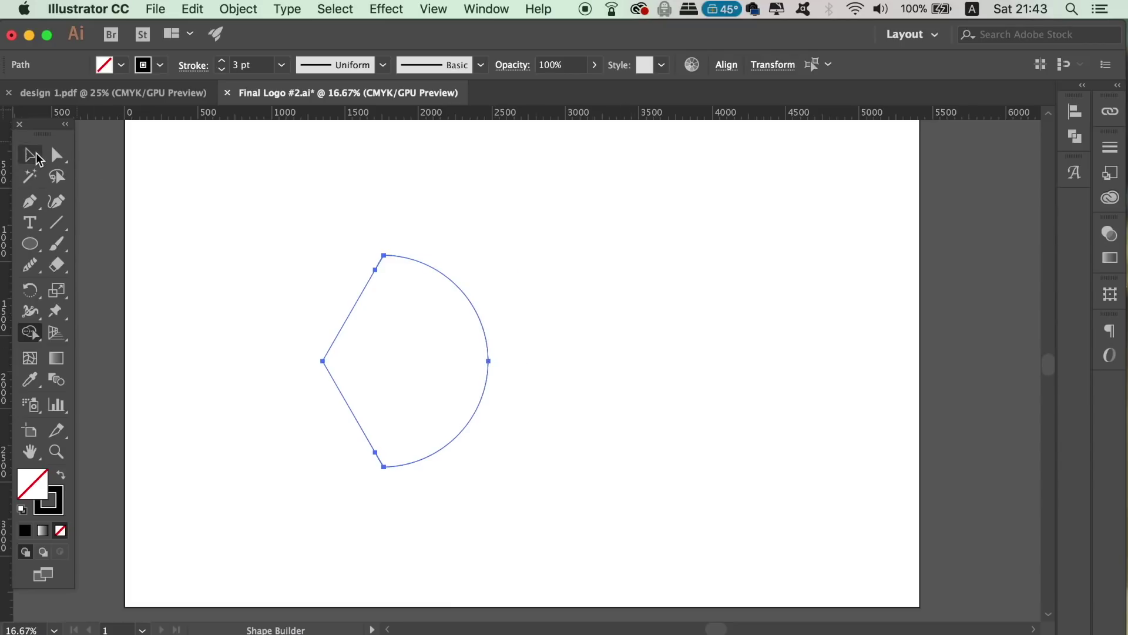
Give the remaining half-round, pointed shape a black fill and no stroke, and deselect it
click(37, 157)
click(207, 157)
click(357, 304)
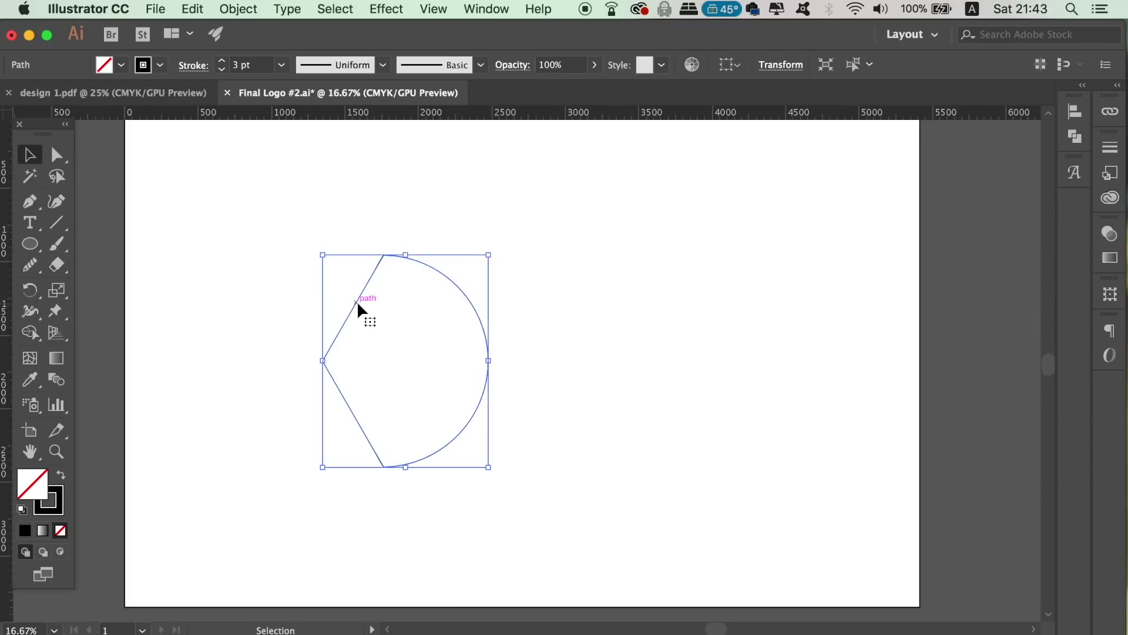
click(61, 475)
click(140, 461)
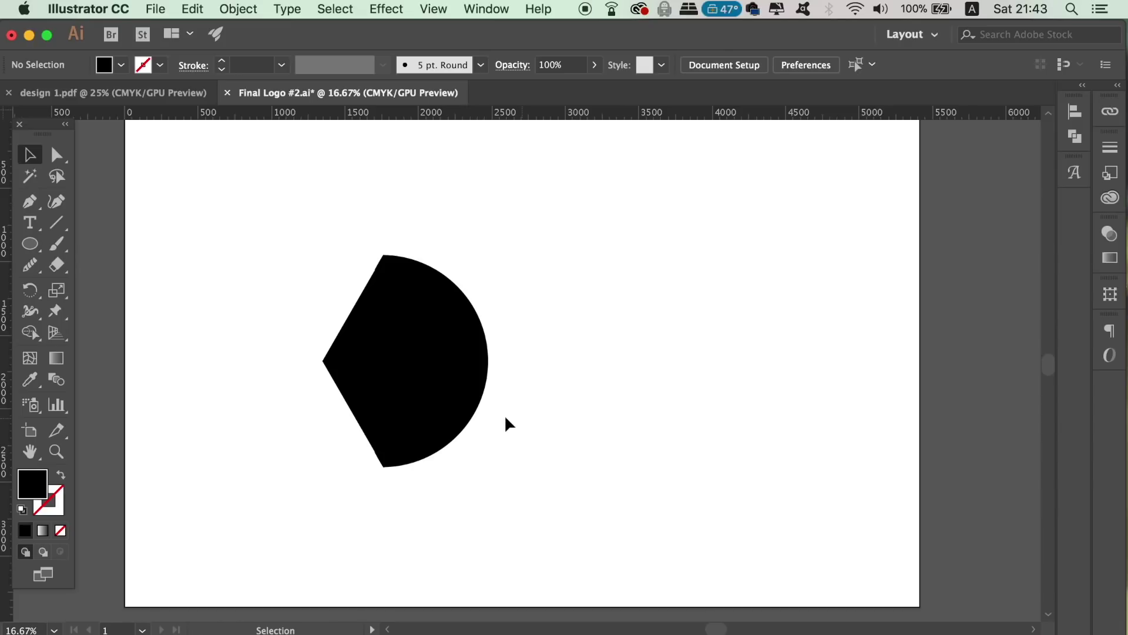
Undo the fill and stroke swap and the three region removals, back to the merged circles and hexagon
key(super+z)
key(super+z)
key(super+z)
key(super+z)
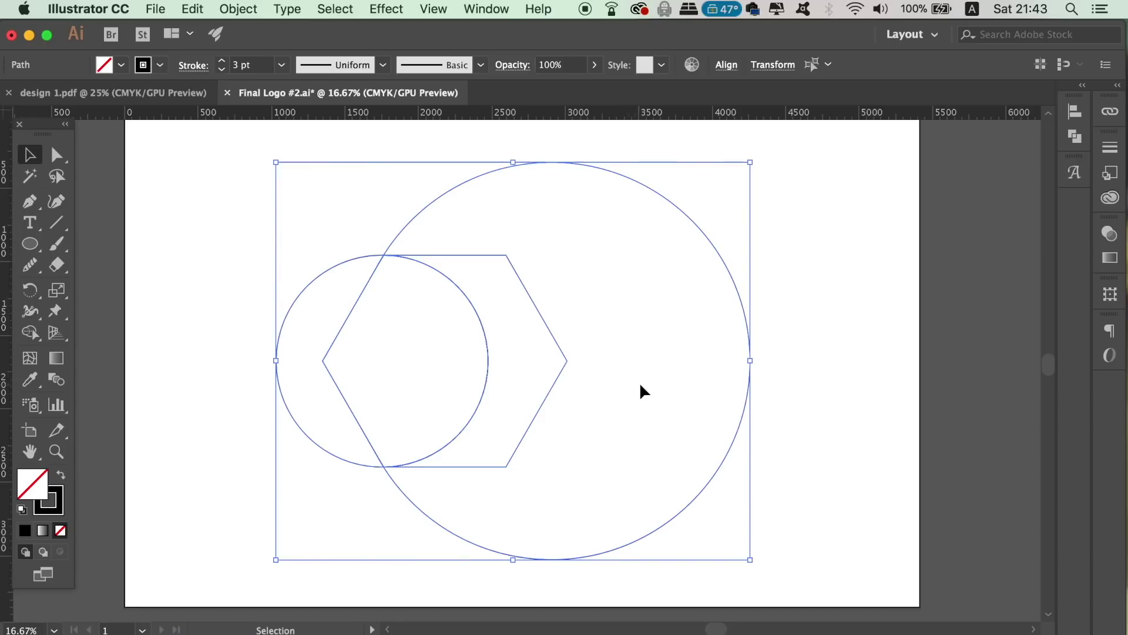
Remove the large circle's area, the merged central region and all left-hand slivers with Shape Builder, keeping only the hexagon's right section
key(shift+m)
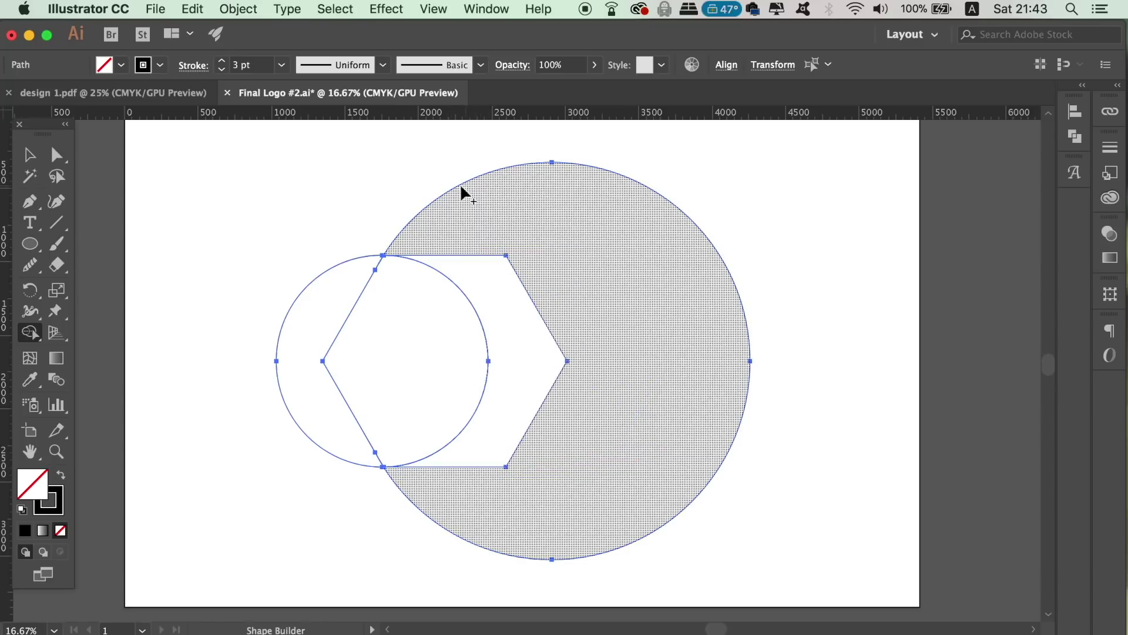
drag(424, 176, 599, 203)
drag(226, 258, 369, 328)
drag(344, 246, 399, 288)
drag(411, 458, 345, 471)
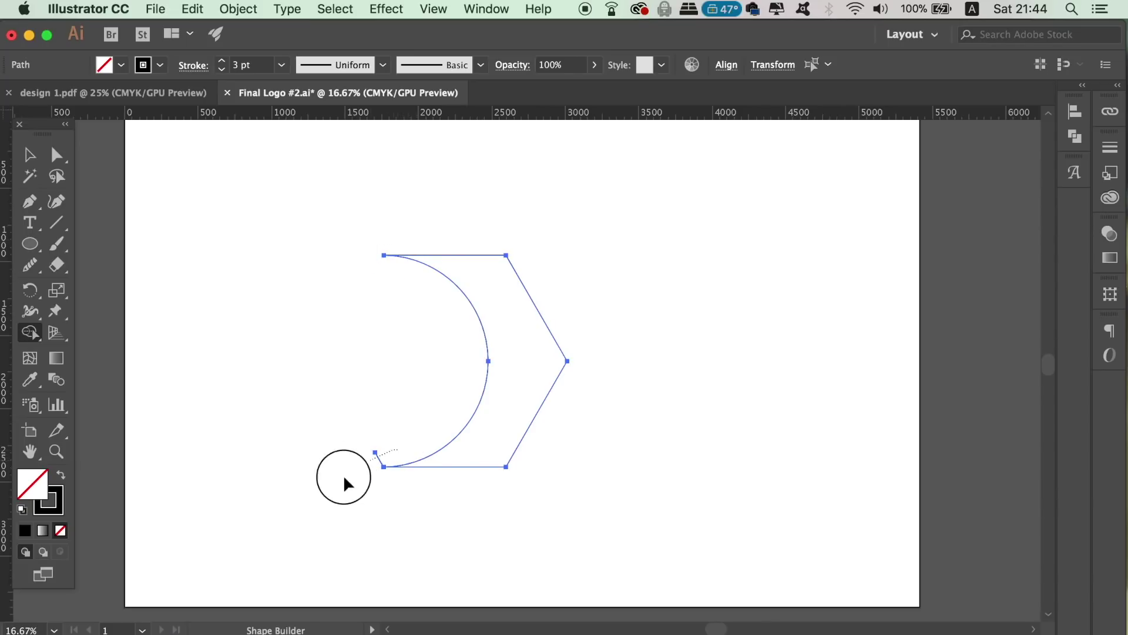
key(v)
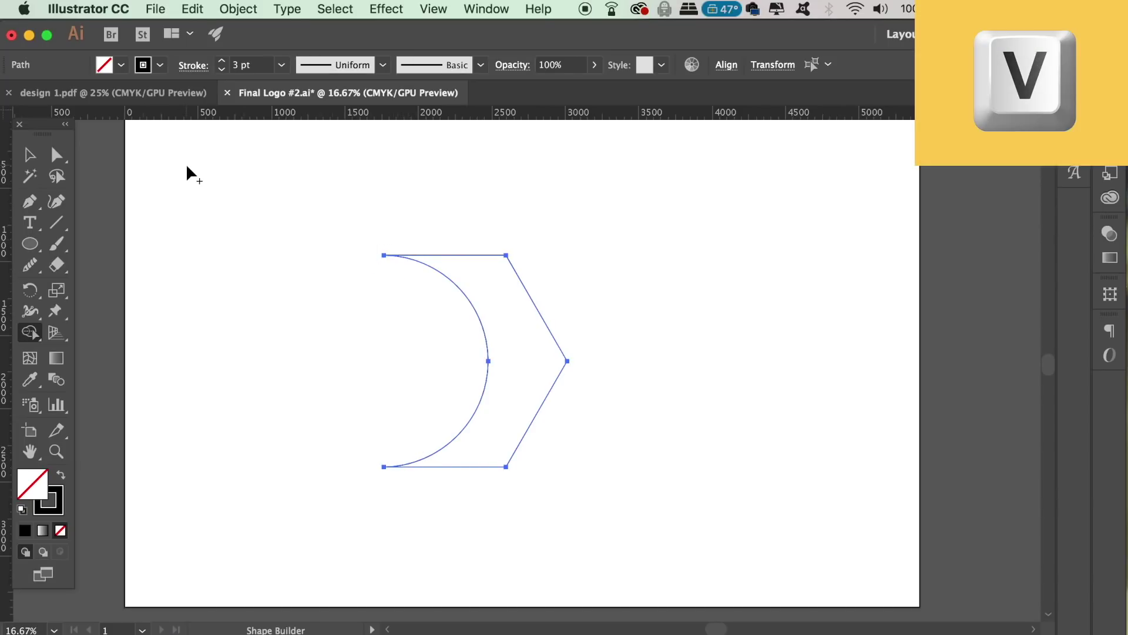
click(283, 358)
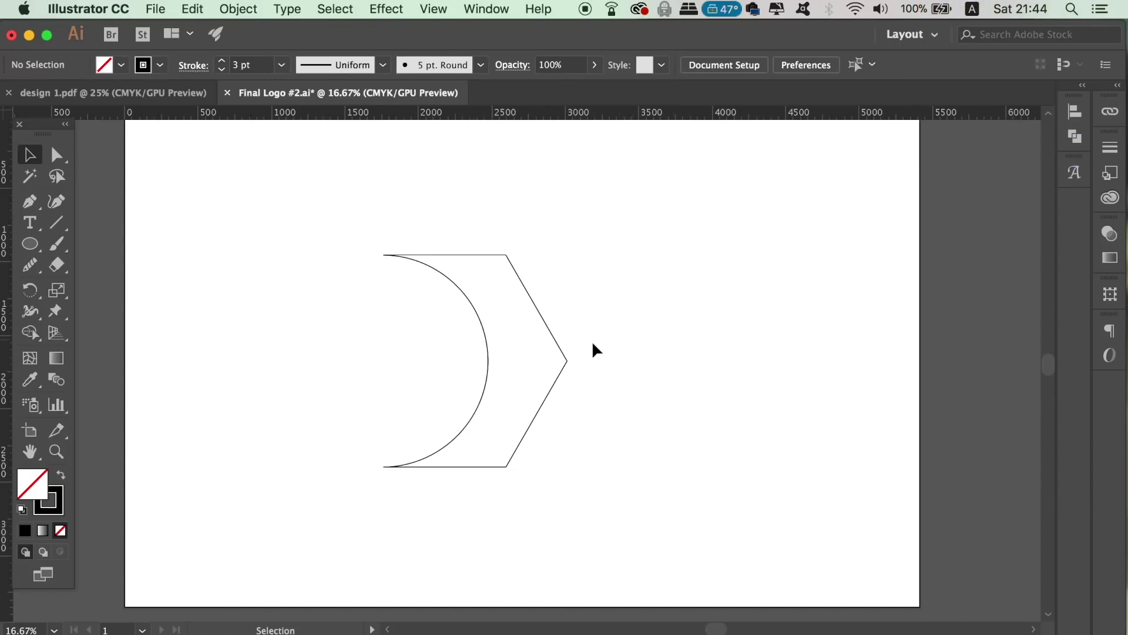
Swap the hexagon section's fill and stroke to get a black fill without stroke, and rotate it 90°
click(568, 359)
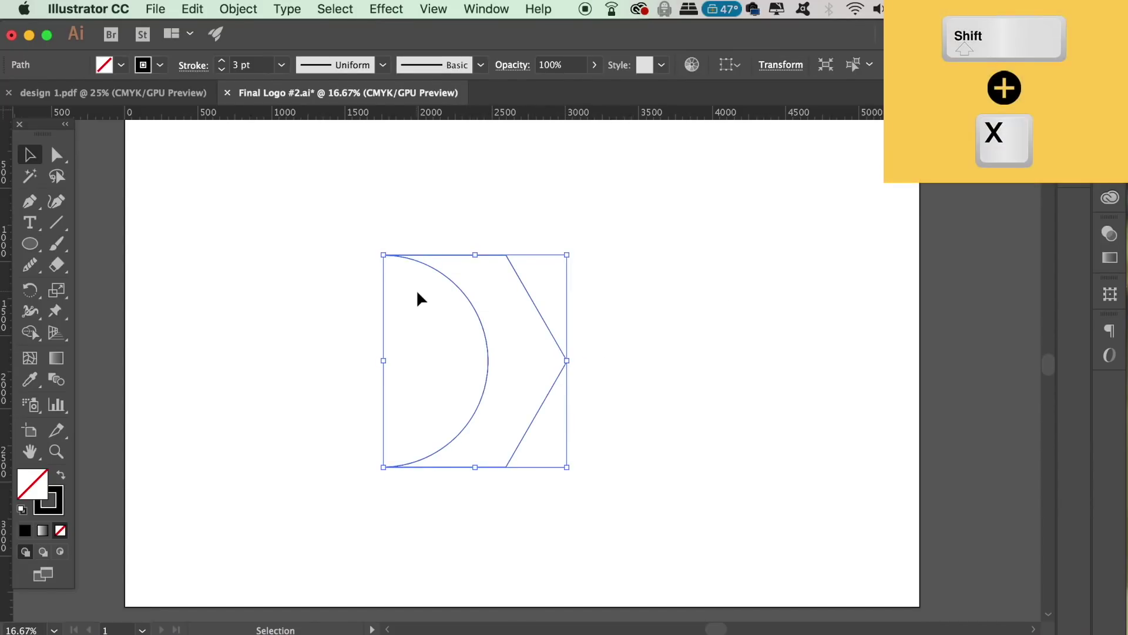
key(shift+x)
click(253, 9)
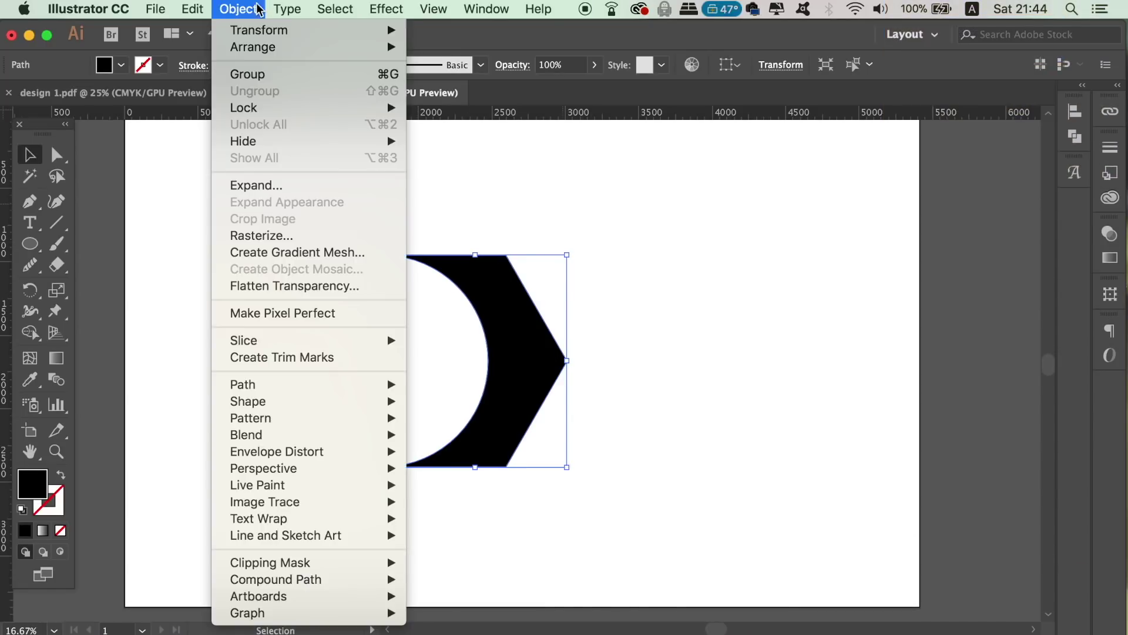
mouse_move(259, 37)
click(488, 79)
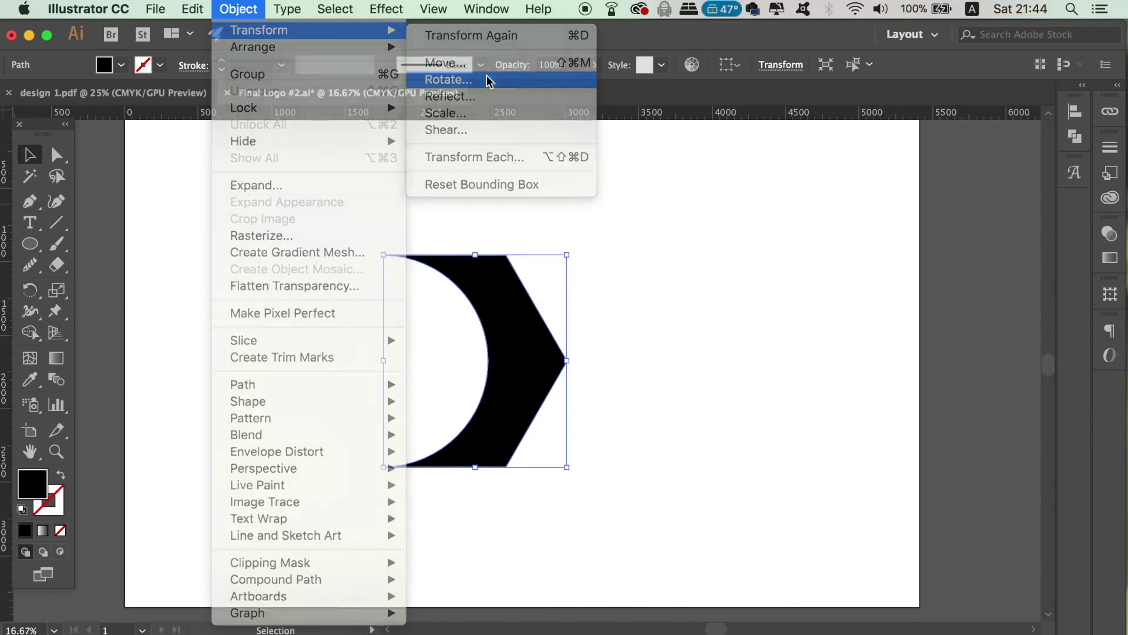
text(90)
key(Return)
click(668, 239)
Delete the leftover outlined copy of the section and place the rotated black shape in the artboard's left half
drag(527, 348, 868, 275)
click(304, 246)
click(521, 430)
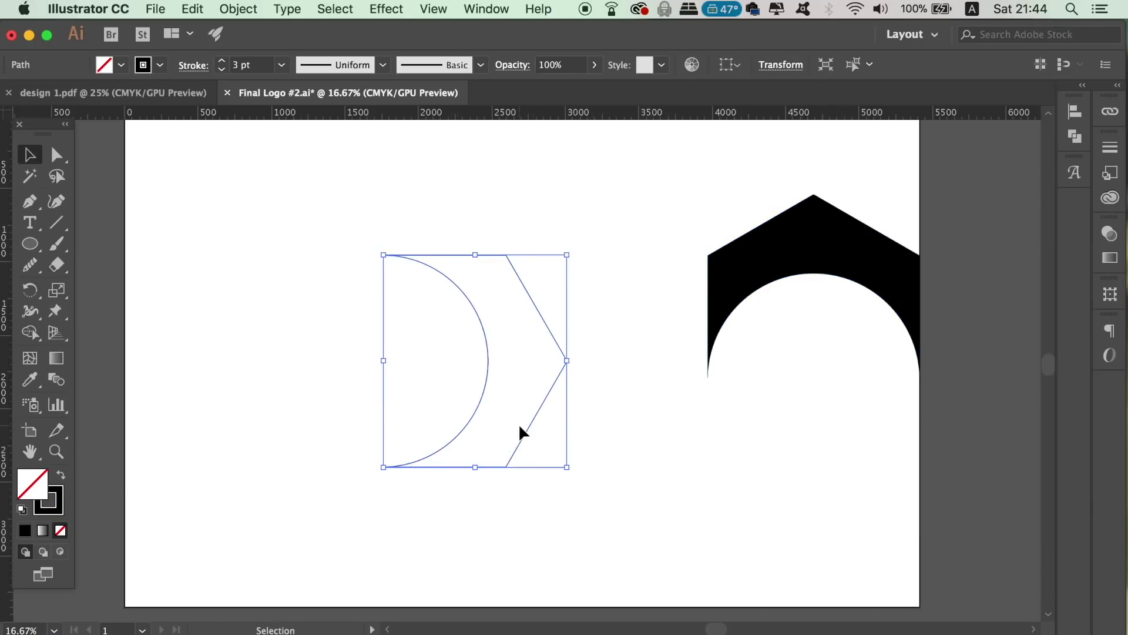
key(Delete)
drag(764, 262, 347, 333)
click(716, 368)
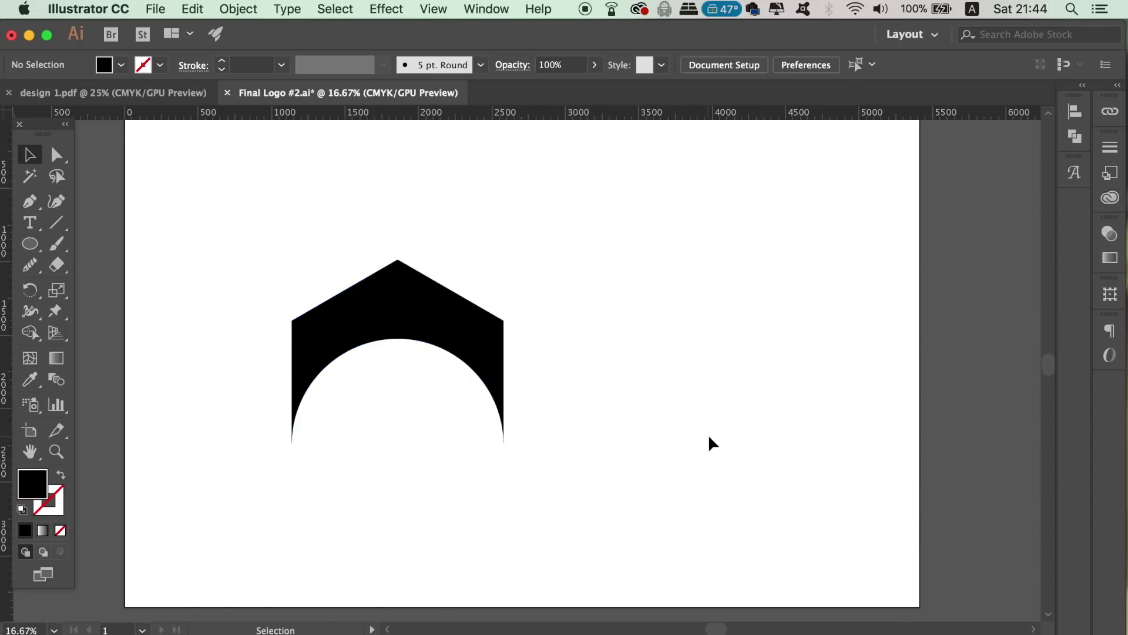